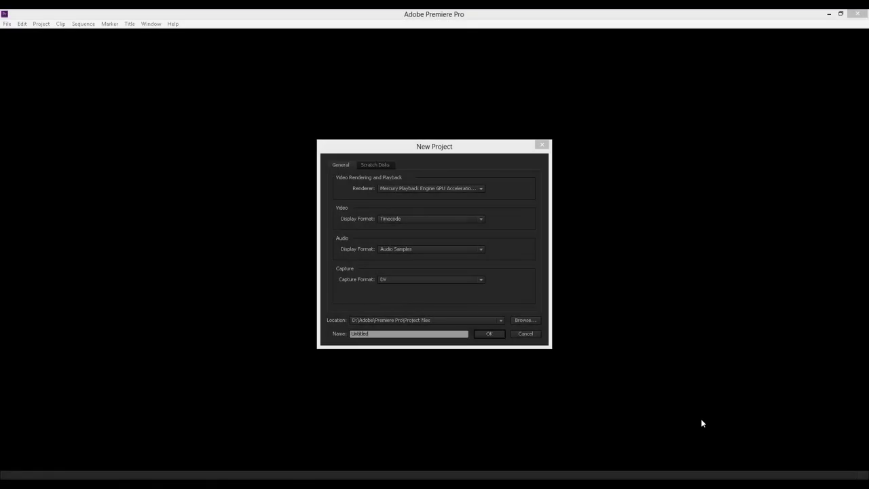
Name the new project 'Offline-Online Red Media', keeping GPU-accelerated Mercury Playback Engine rendering.
{"action": "left_click", "coordinate": [324, 165]}
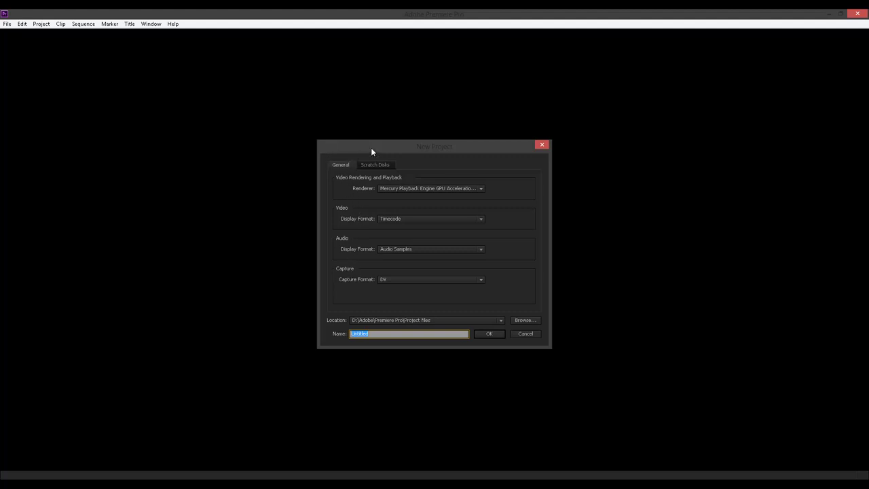
{"action": "left_click_drag", "start_coordinate": [371, 151], "coordinate": [347, 120]}
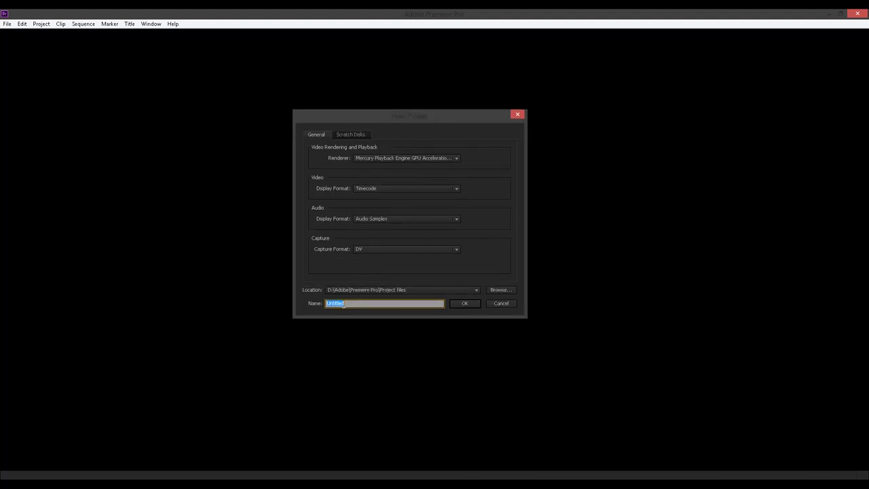
{"action": "type", "text": "Offline-Online Red Media"}
{"action": "left_click", "coordinate": [403, 158]}
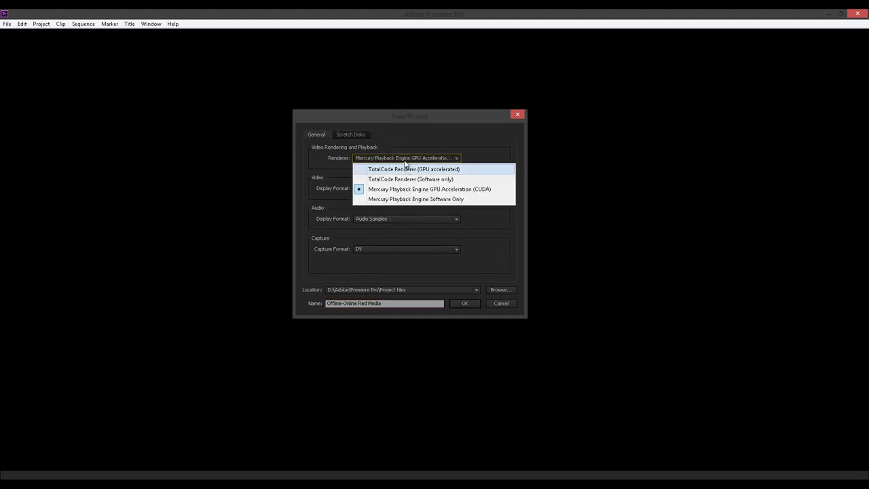
{"action": "left_click", "coordinate": [483, 150]}
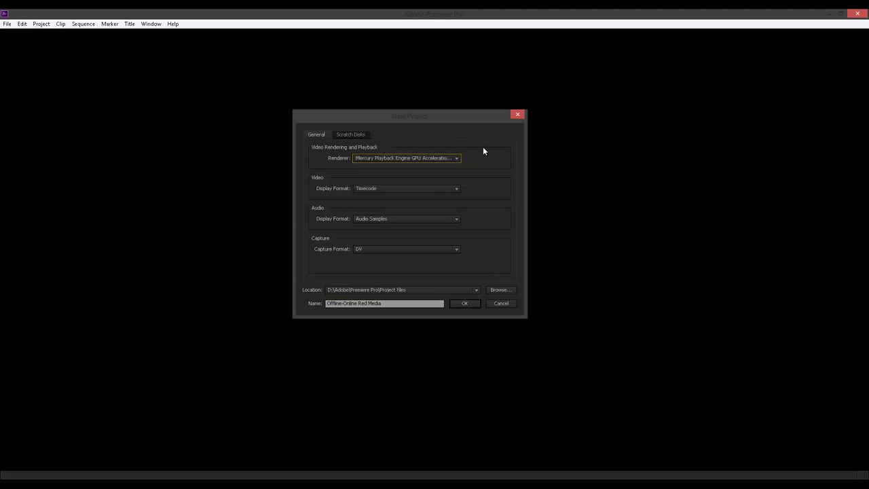
{"action": "left_click", "coordinate": [354, 136]}
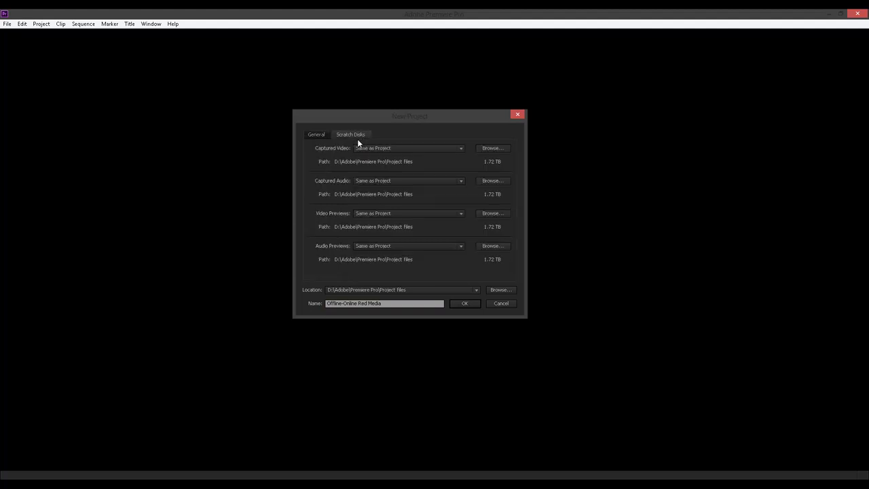
{"action": "left_click", "coordinate": [313, 134]}
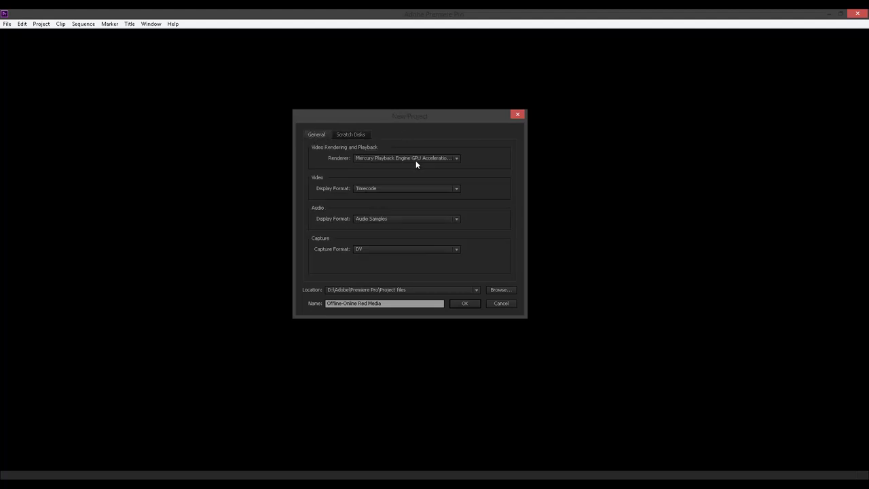
Create the project and browse the RED R3D sequence presets, collapsing the 5K group.
{"action": "left_click", "coordinate": [464, 304]}
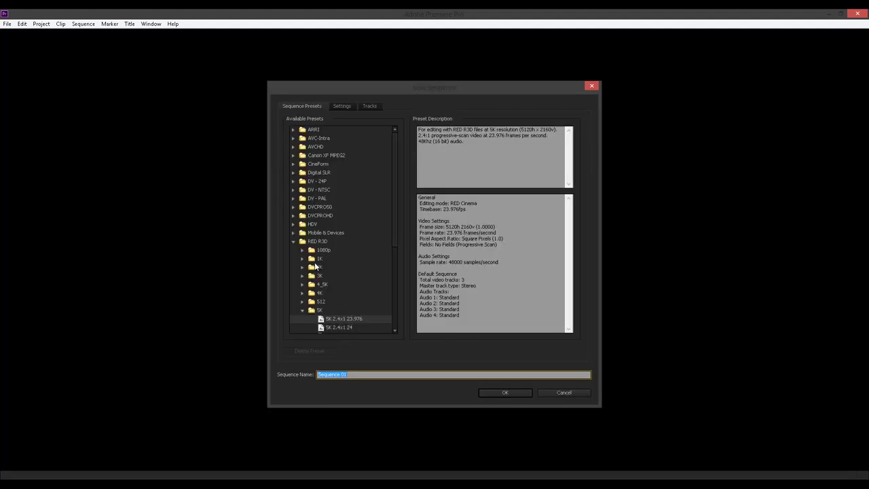
{"action": "mouse_move", "coordinate": [393, 228]}
{"action": "left_mouse_down"}
{"action": "mouse_move", "coordinate": [394, 249]}
{"action": "mouse_move", "coordinate": [395, 214]}
{"action": "left_mouse_up"}
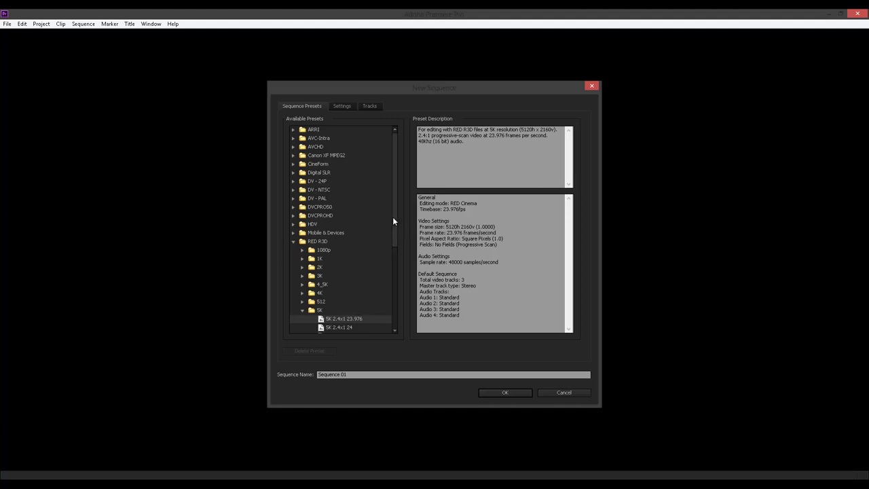
{"action": "scroll", "coordinate": [393, 217], "scroll_direction": "down", "scroll_amount": 2}
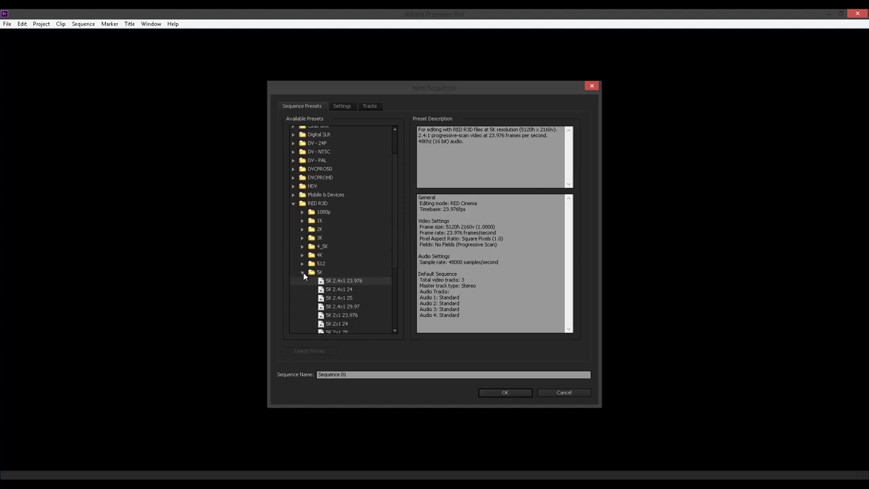
{"action": "left_click", "coordinate": [302, 272]}
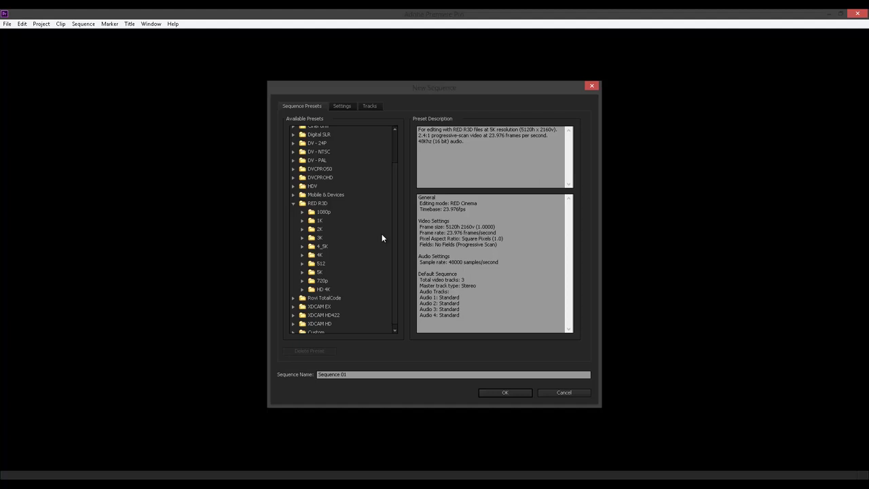
Create a sequence named 'offline seq' from the RED R3D 1080p 16x9 23.976 preset.
{"action": "left_click", "coordinate": [301, 212]}
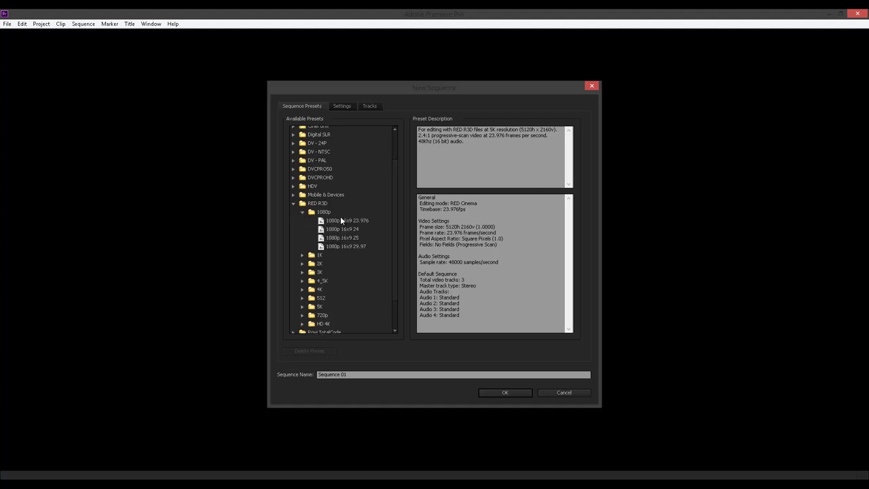
{"action": "left_click", "coordinate": [340, 220]}
{"action": "left_click_drag", "start_coordinate": [358, 375], "coordinate": [281, 382]}
{"action": "type", "text": "offline se"}
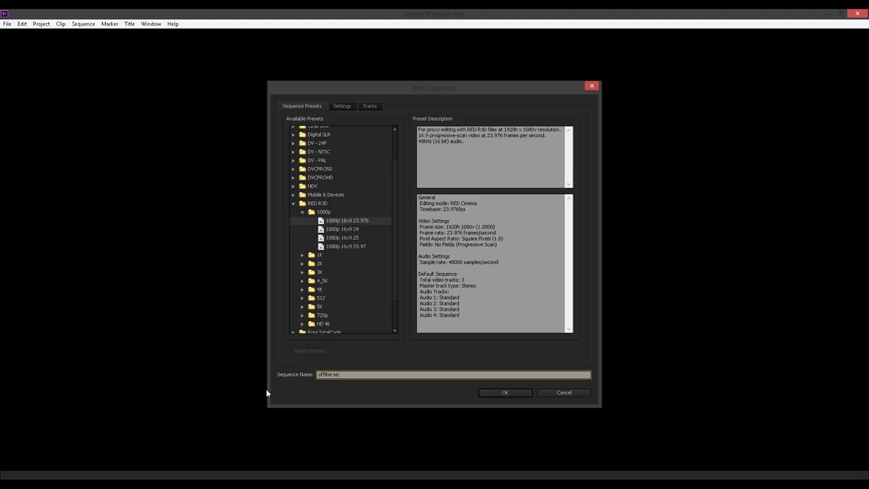
{"action": "type", "text": "q"}
{"action": "left_click", "coordinate": [506, 393]}
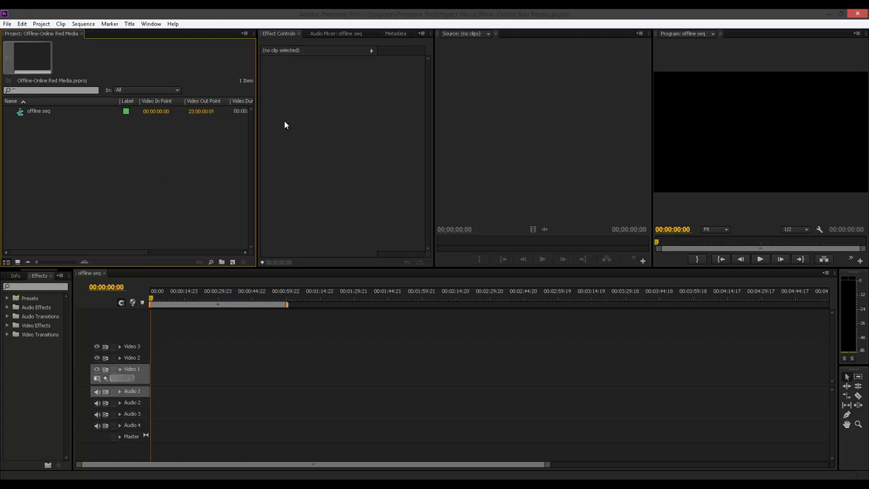
Switch to the Editing (CS5.5) workspace.
{"action": "left_click", "coordinate": [152, 25]}
{"action": "mouse_move", "coordinate": [140, 36]}
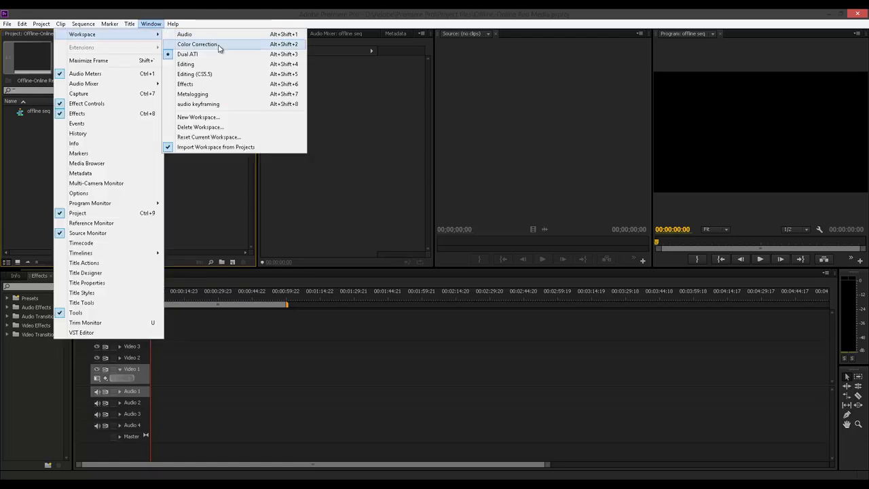
{"action": "left_click", "coordinate": [210, 78]}
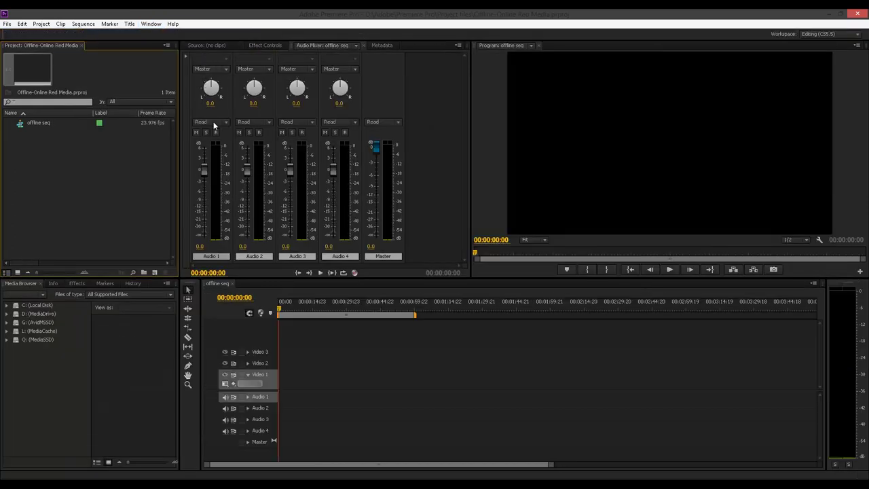
Show the red epic shots folder on Q: (MediaSSD) and re-apply the Editing (CS5.5) layout.
{"action": "left_click", "coordinate": [7, 339]}
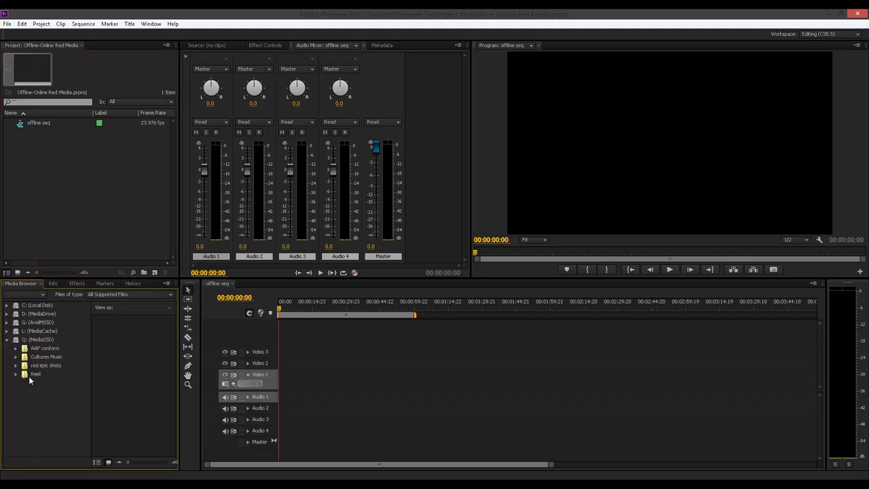
{"action": "left_click", "coordinate": [27, 365]}
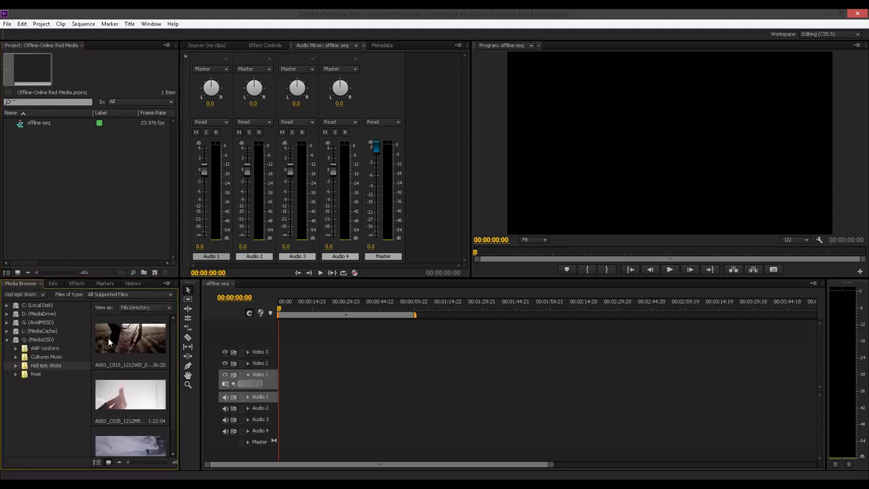
{"action": "left_click", "coordinate": [148, 24]}
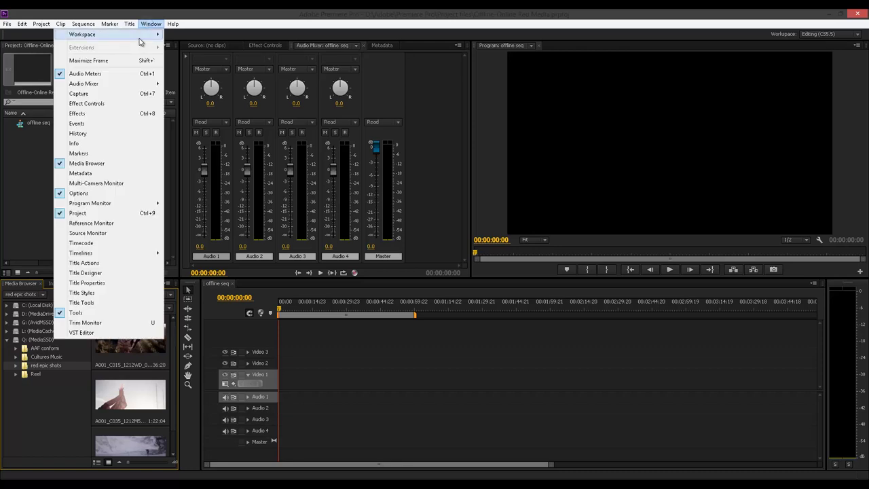
{"action": "left_click", "coordinate": [206, 68]}
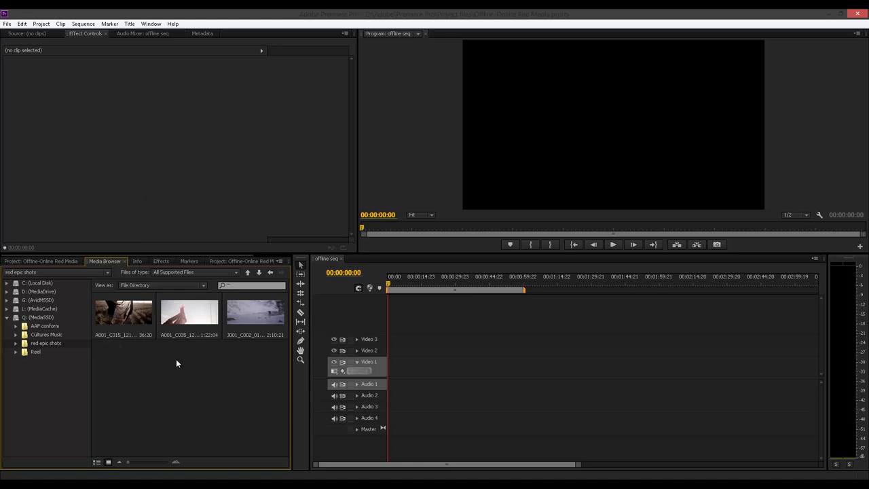
Import the red epic shots clips from the Media Browser into the project.
{"action": "right_click", "coordinate": [118, 302]}
{"action": "left_click", "coordinate": [136, 305]}
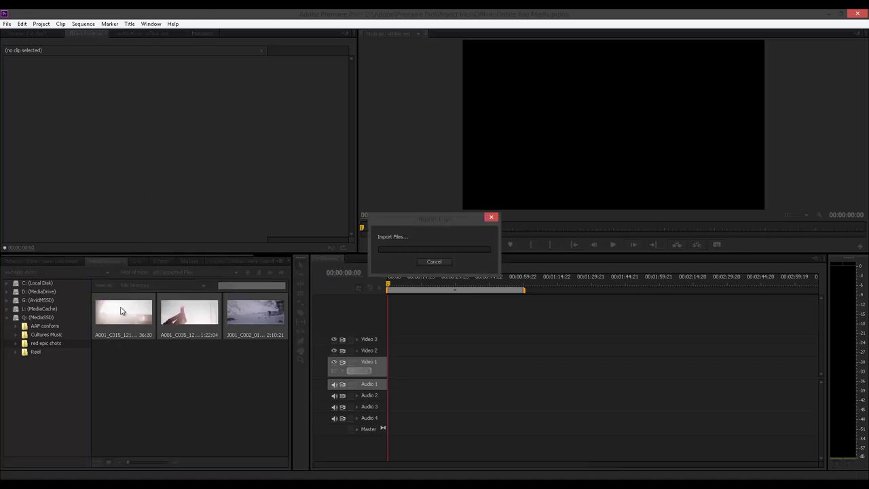
{"action": "left_click", "coordinate": [53, 261]}
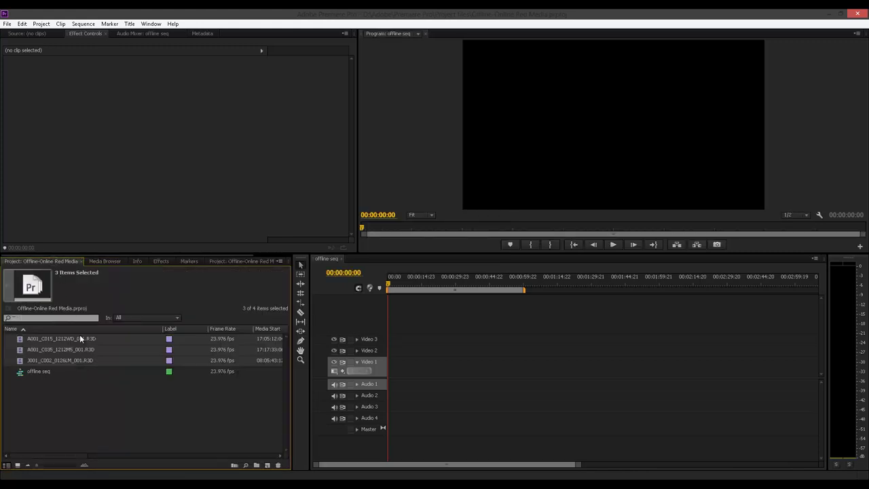
{"action": "left_click", "coordinate": [67, 382]}
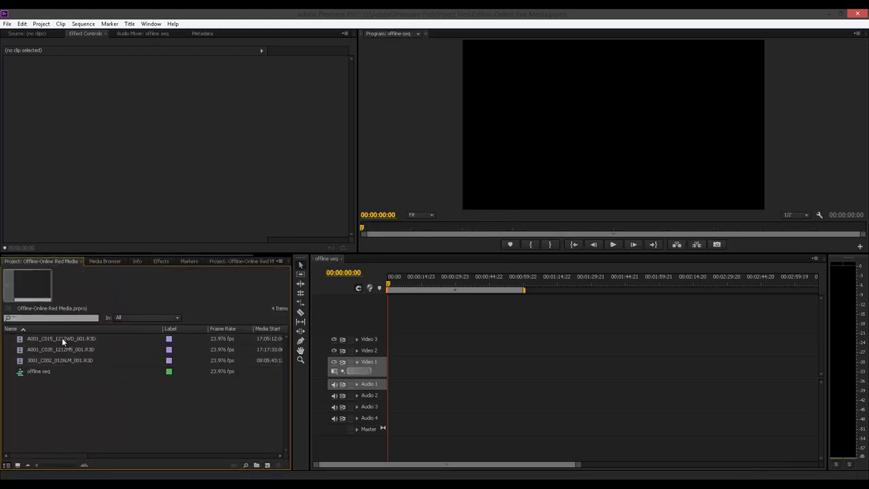
Check each clip's info (5120 x 2160, 23.976 fps), then select all three R3D clips.
{"action": "left_click", "coordinate": [61, 337]}
{"action": "left_click", "coordinate": [59, 350]}
{"action": "left_click", "coordinate": [57, 351]}
{"action": "left_click", "coordinate": [56, 359]}
{"action": "left_click", "coordinate": [59, 338]}
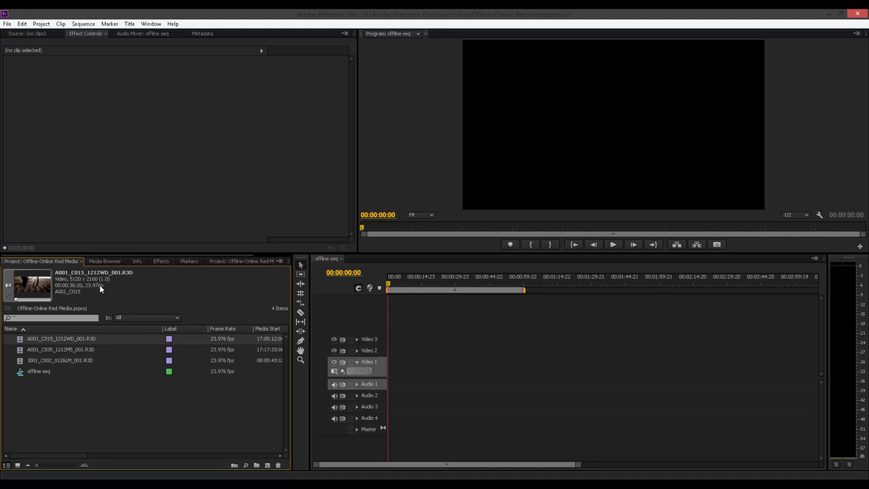
{"action": "left_click", "coordinate": [49, 350]}
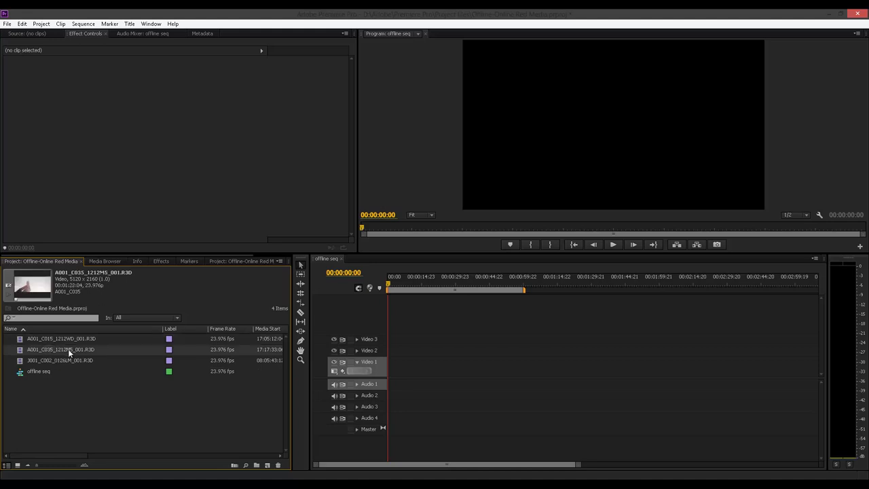
{"action": "left_click", "coordinate": [60, 360]}
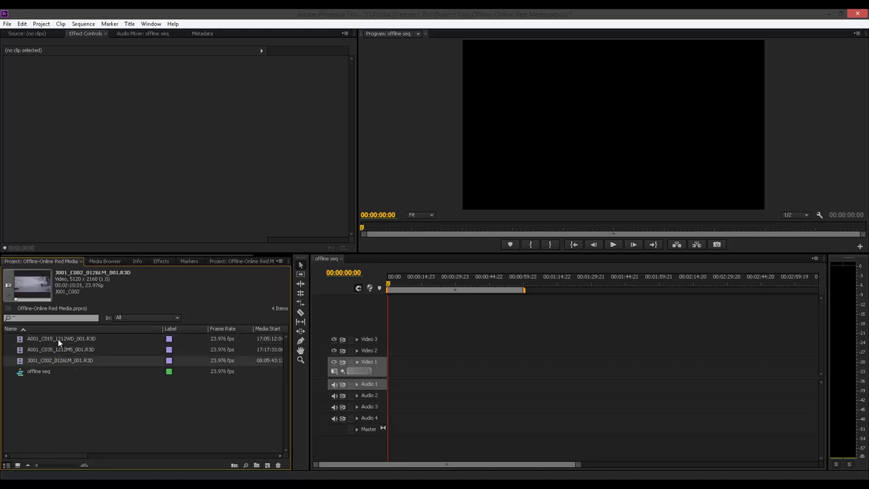
{"action": "left_click", "coordinate": [58, 338]}
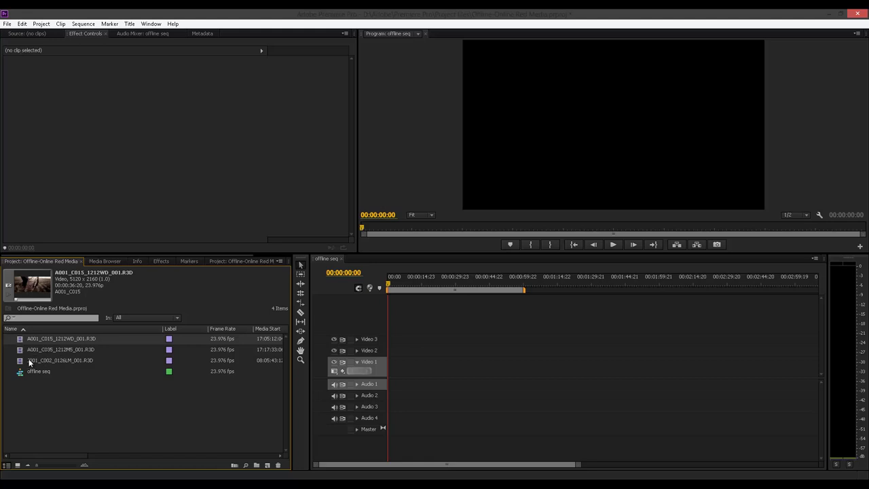
{"action": "left_click", "coordinate": [28, 361], "text": "shift"}
Change the three clips' R3D Source Settings Gamma Curve from REDgamma3 to REDlogFilm.
{"action": "right_click", "coordinate": [27, 338]}
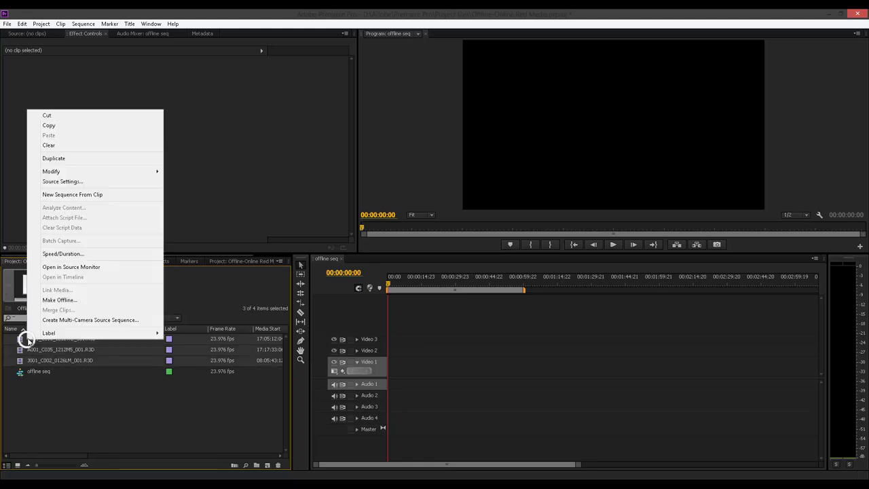
{"action": "left_click", "coordinate": [77, 182]}
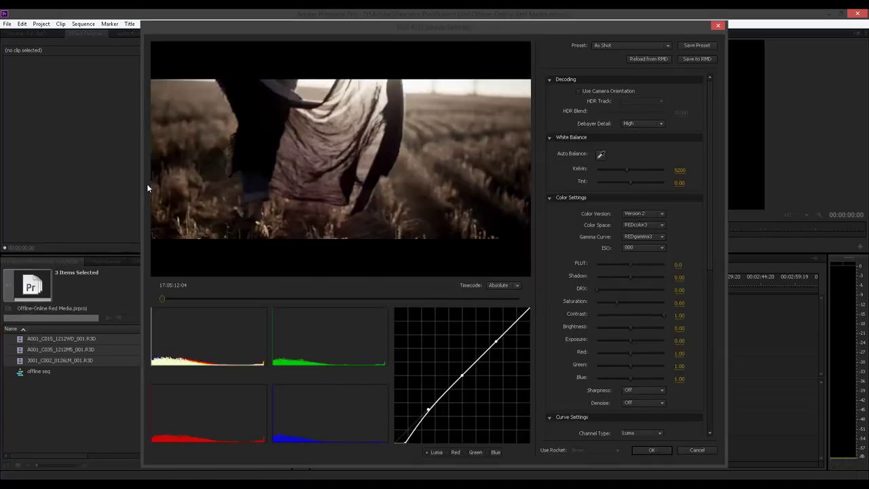
{"action": "left_click_drag", "start_coordinate": [422, 29], "coordinate": [361, 38]}
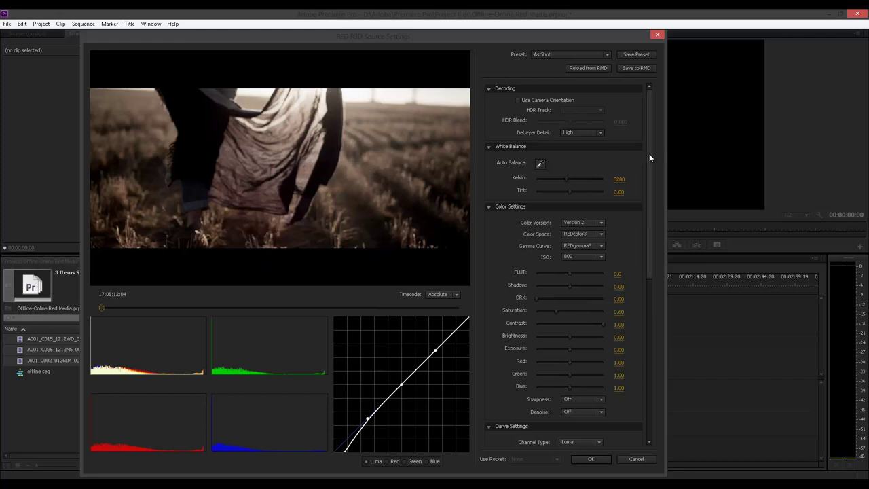
{"action": "left_click_drag", "start_coordinate": [649, 153], "coordinate": [647, 310]}
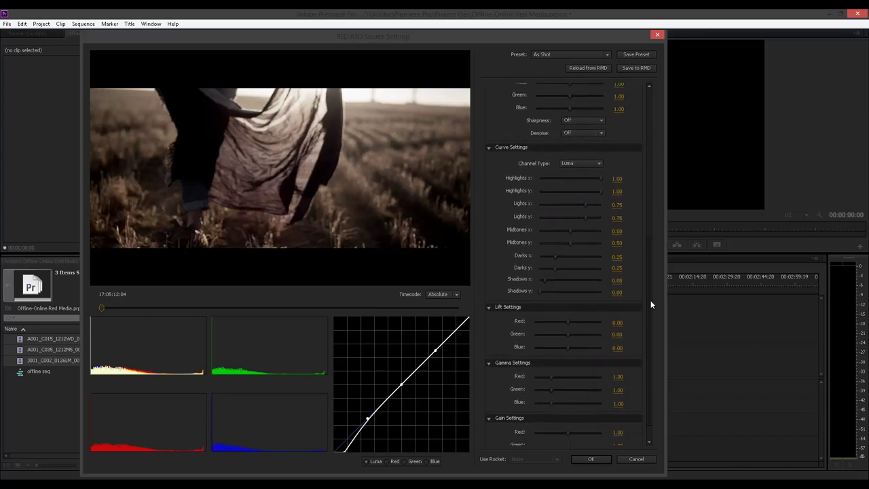
{"action": "left_click_drag", "start_coordinate": [651, 299], "coordinate": [646, 157]}
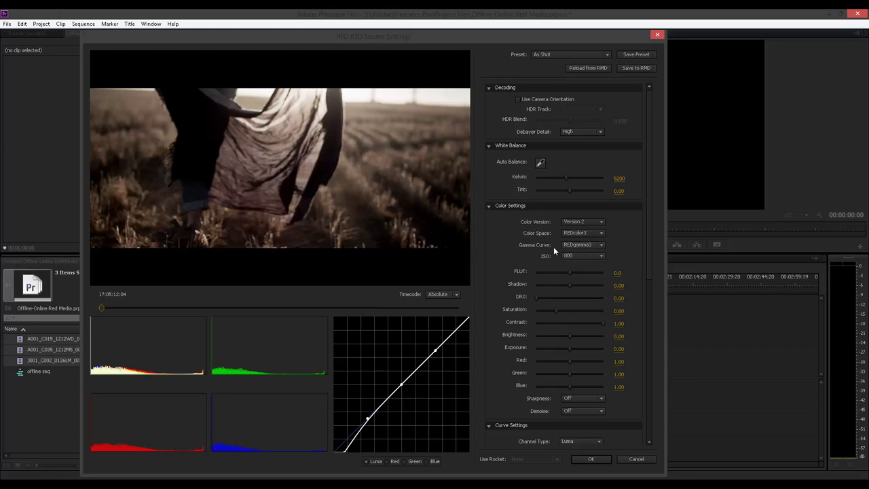
{"action": "left_click", "coordinate": [591, 245]}
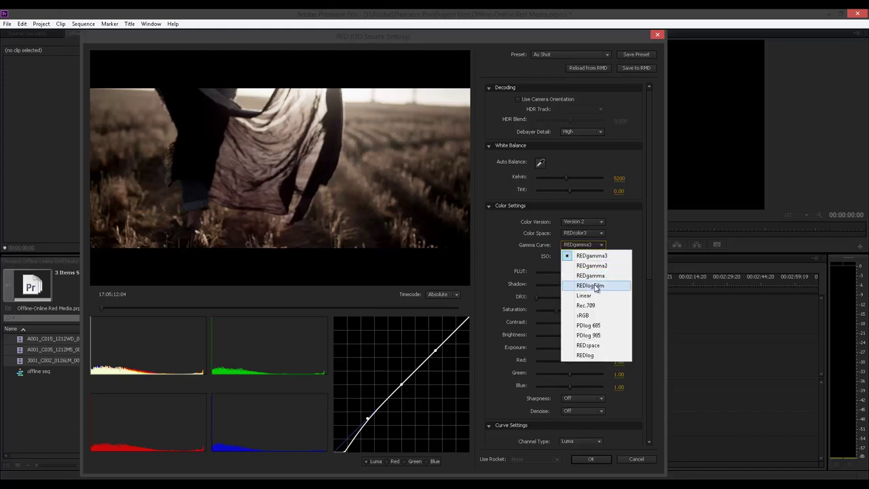
{"action": "left_click", "coordinate": [592, 284]}
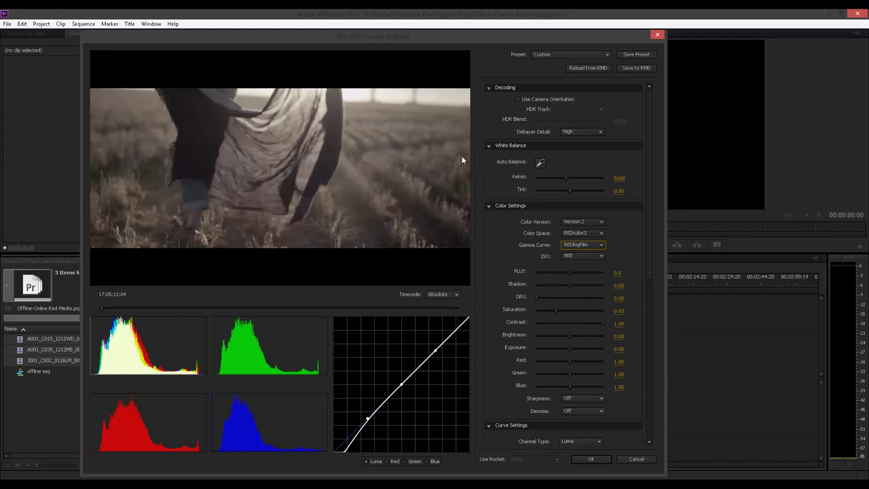
{"action": "left_click", "coordinate": [589, 459]}
Open clip A001_C015 in the Source Monitor.
{"action": "left_click", "coordinate": [86, 394]}
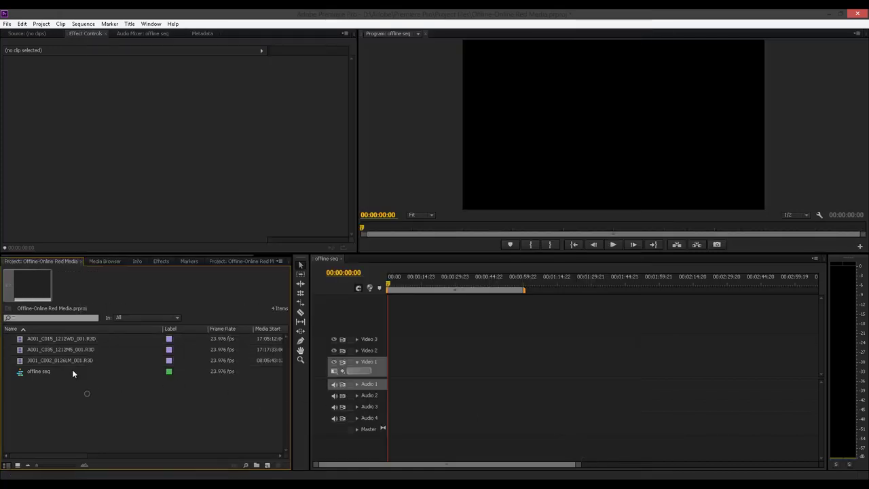
{"action": "left_click", "coordinate": [23, 342]}
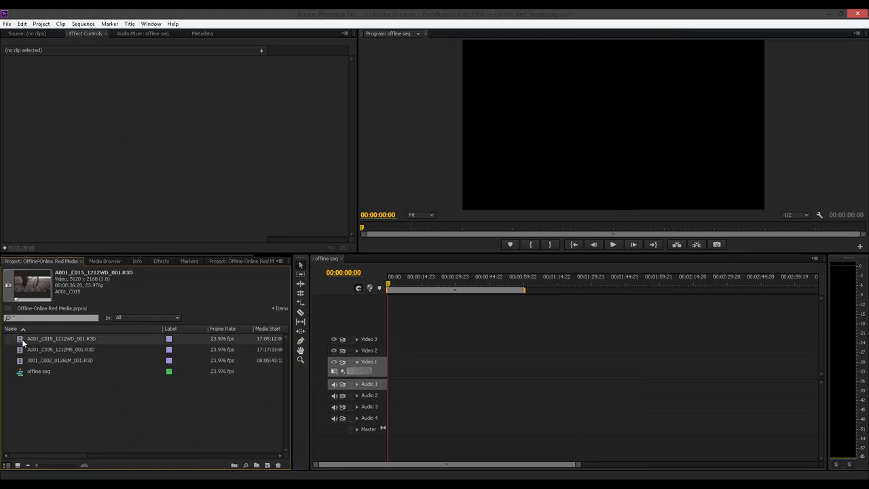
{"action": "right_click", "coordinate": [23, 342]}
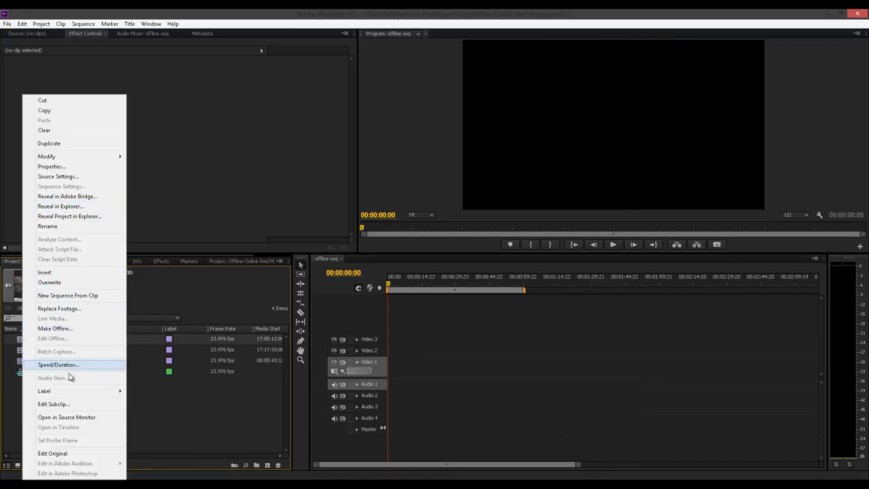
{"action": "left_click", "coordinate": [71, 416]}
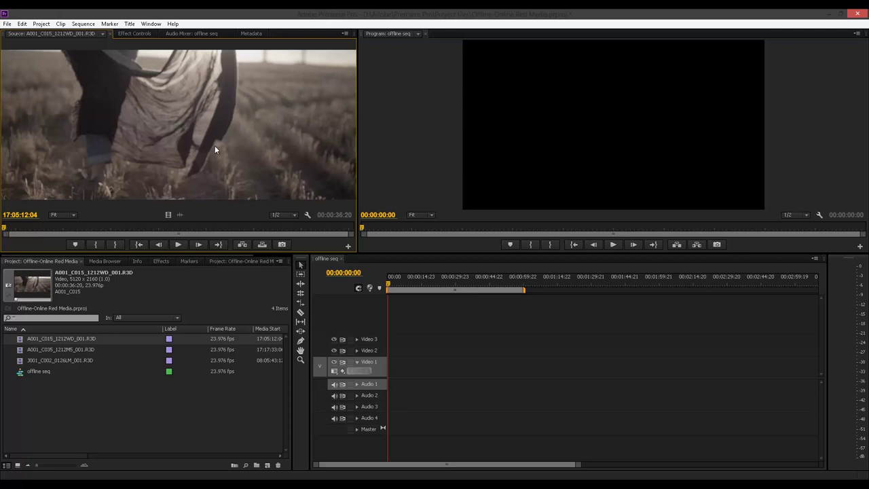
Play the source clip at Full resolution, then return playback to 1/2 resolution.
{"action": "left_click", "coordinate": [176, 245]}
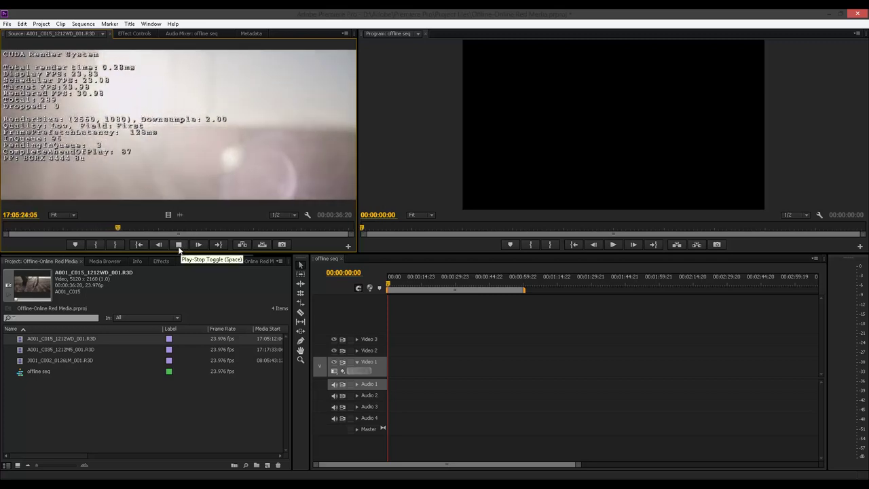
{"action": "left_click", "coordinate": [179, 245]}
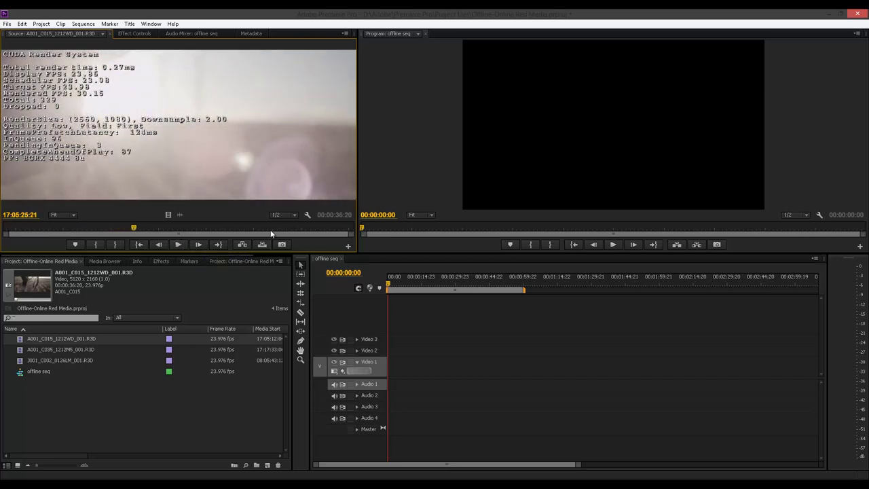
{"action": "left_click", "coordinate": [289, 215]}
{"action": "left_click", "coordinate": [290, 226]}
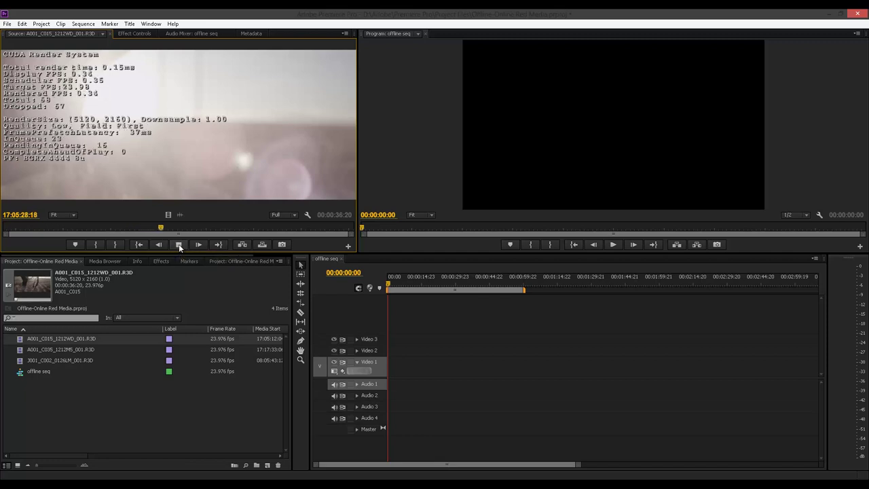
{"action": "left_click", "coordinate": [179, 245]}
{"action": "left_click", "coordinate": [280, 216]}
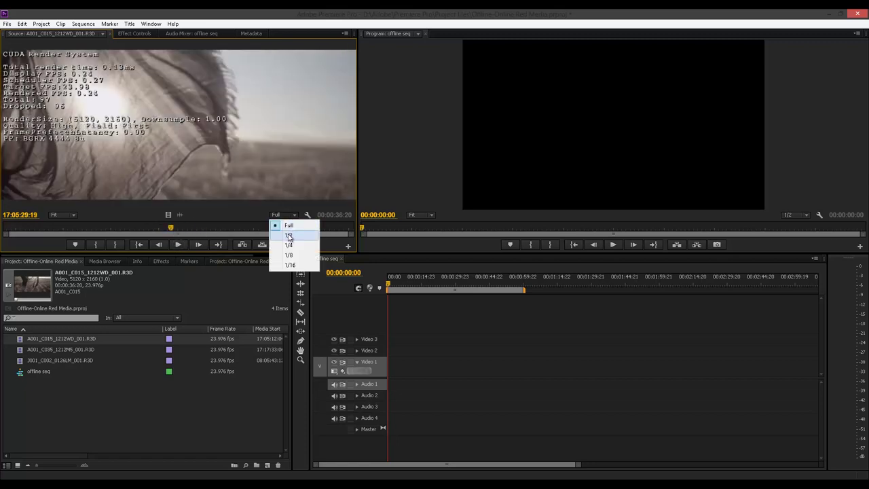
{"action": "left_click", "coordinate": [288, 236]}
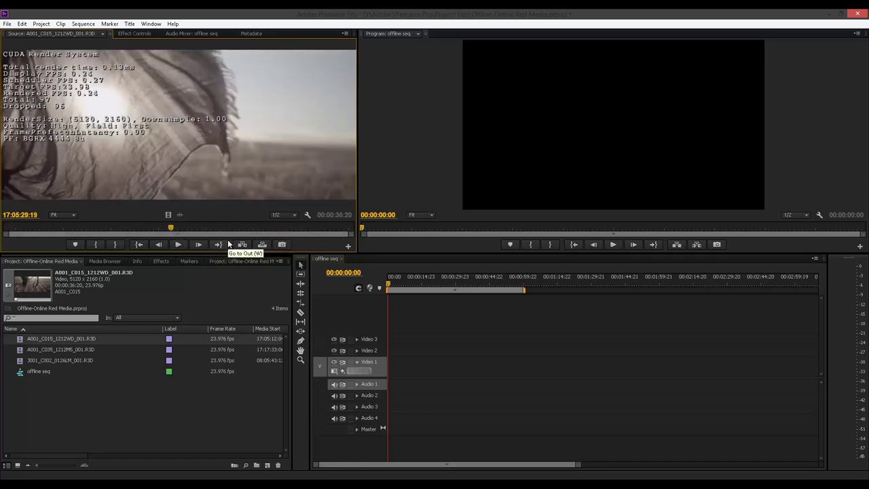
Mark the In point at 17:05:17:05 and scrub forward to the section's end.
{"action": "left_click", "coordinate": [179, 245]}
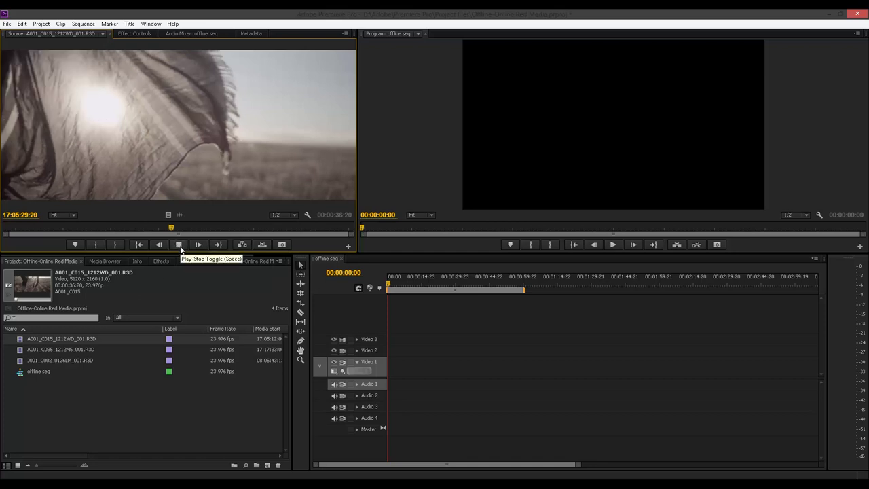
{"action": "left_click_drag", "start_coordinate": [170, 231], "coordinate": [54, 232]}
{"action": "key", "text": "i"}
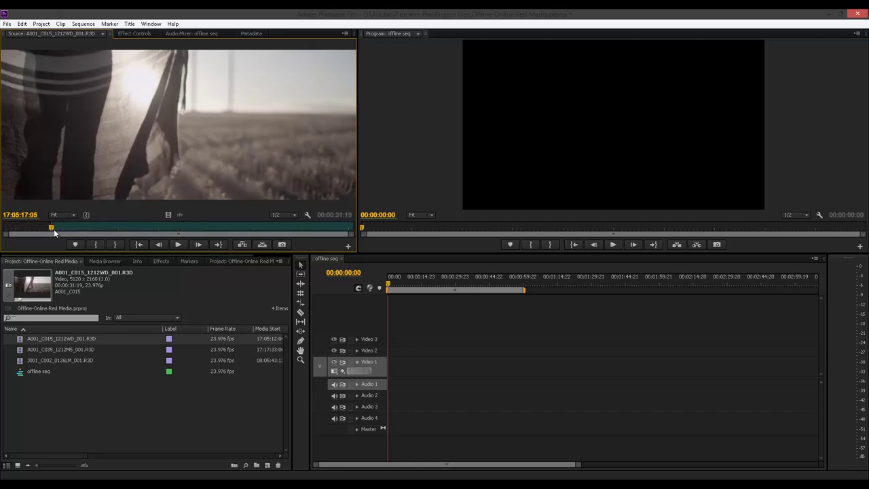
{"action": "left_click_drag", "start_coordinate": [54, 228], "coordinate": [196, 231]}
Add the marked A001_C015 section to the sequence, then mark A001_C035 up to about 17:18:17.
{"action": "key", "text": "o"}
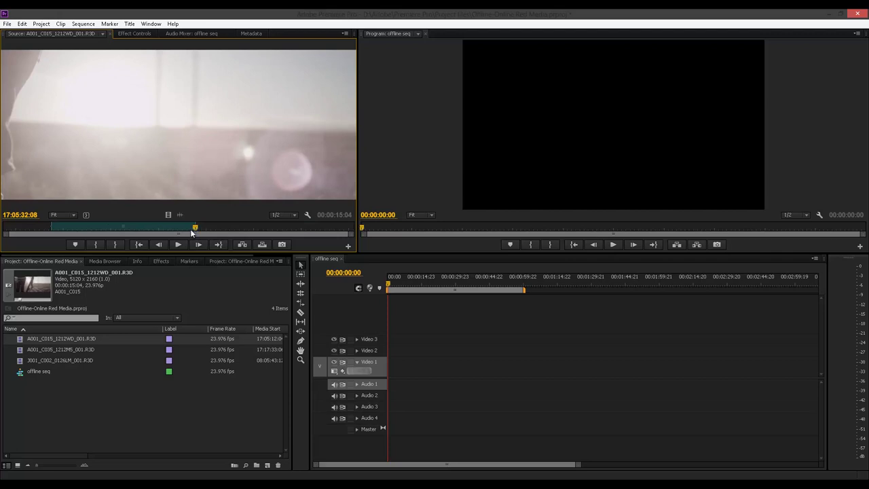
{"action": "key", "text": "period"}
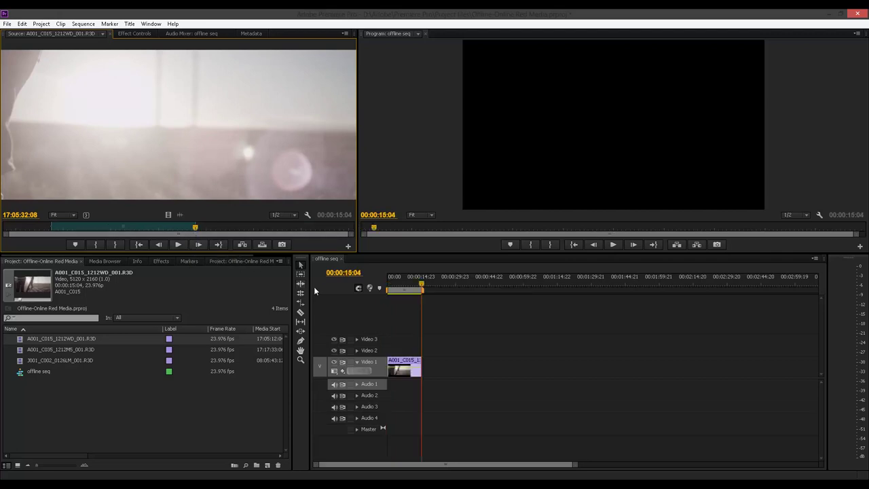
{"action": "left_click", "coordinate": [22, 351]}
{"action": "right_click", "coordinate": [22, 350]}
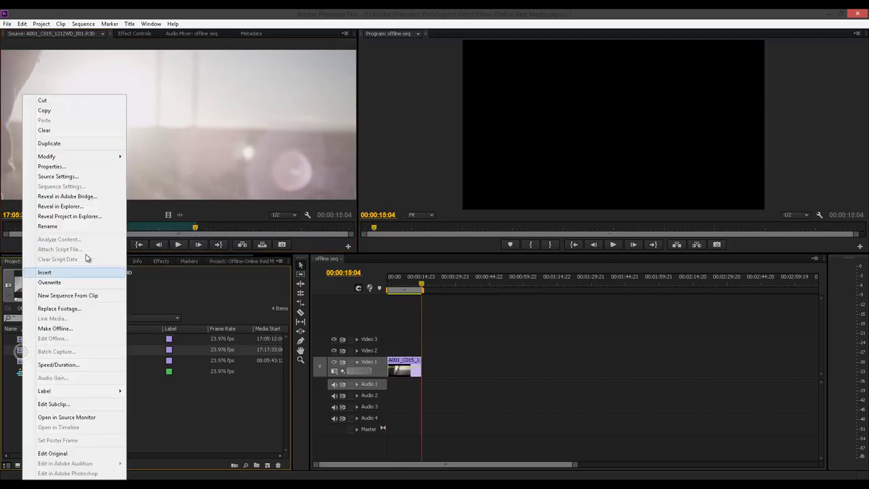
{"action": "left_click", "coordinate": [63, 415]}
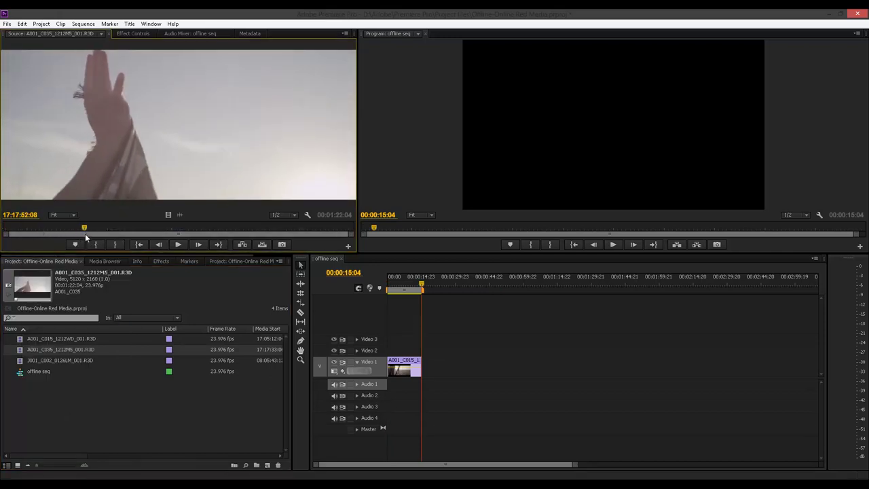
{"action": "key", "text": "space"}
{"action": "key", "text": "i"}
{"action": "left_click_drag", "start_coordinate": [86, 231], "coordinate": [169, 230]}
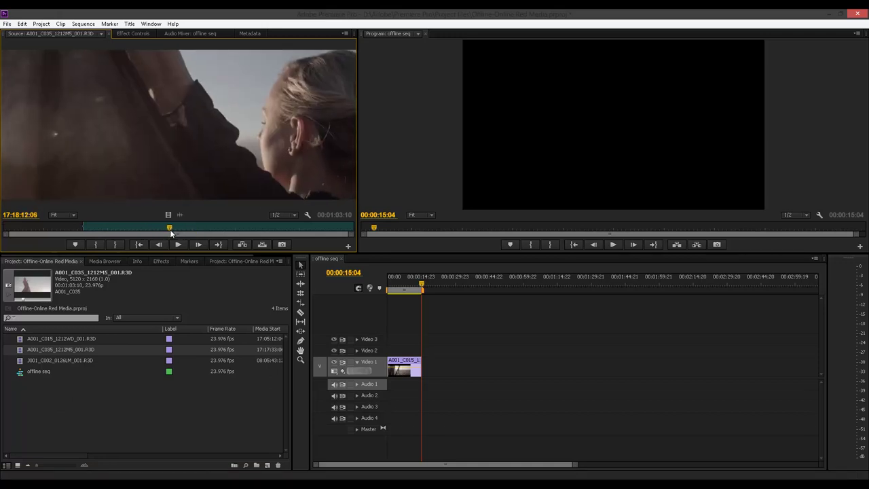
{"action": "key", "text": "o"}
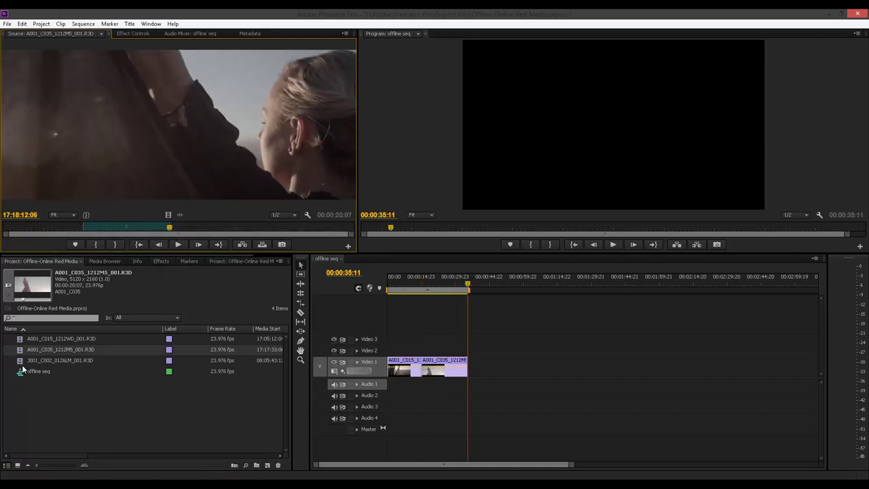
Mark 3001_C002 from about 08:06:09 to 08:06:35 and add it to the sequence's end.
{"action": "left_click", "coordinate": [21, 360]}
{"action": "right_click", "coordinate": [19, 359]}
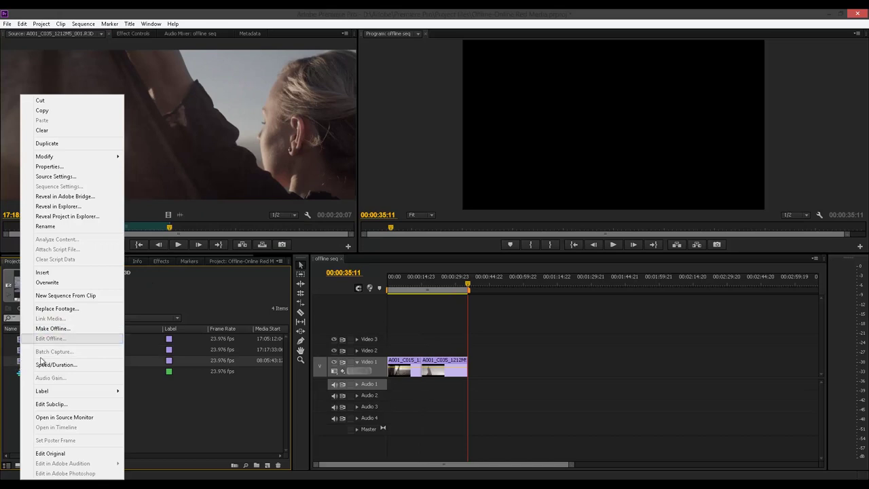
{"action": "left_click", "coordinate": [46, 417]}
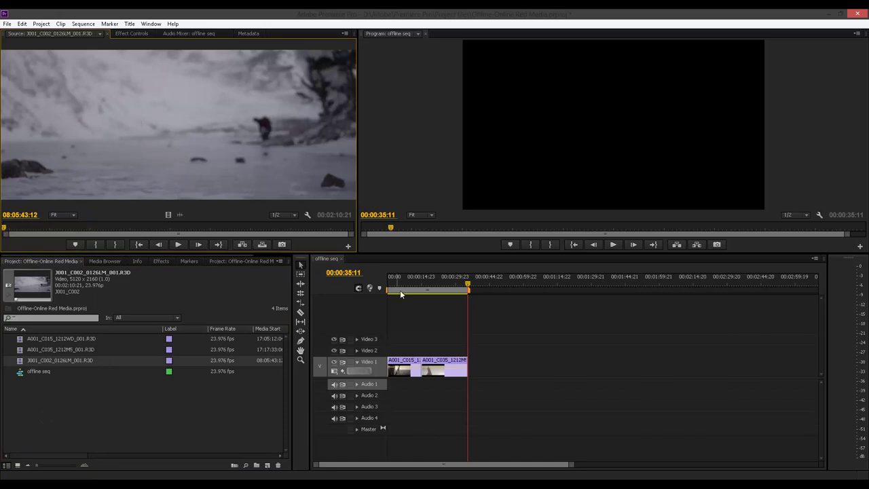
{"action": "left_click", "coordinate": [70, 227]}
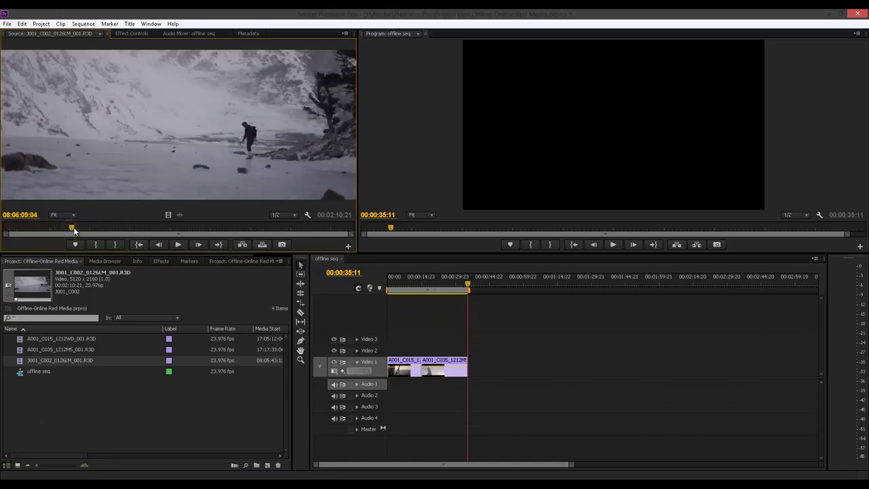
{"action": "key", "text": "i"}
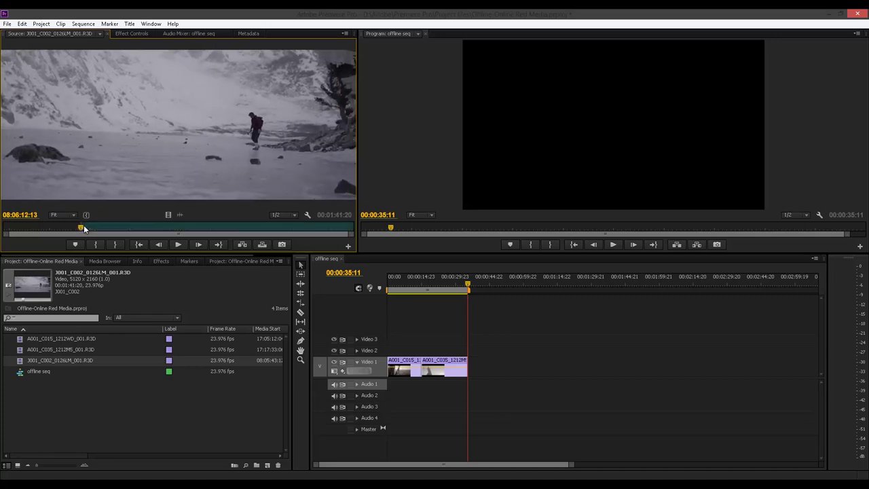
{"action": "left_click_drag", "start_coordinate": [84, 229], "coordinate": [151, 232]}
{"action": "key", "text": "o"}
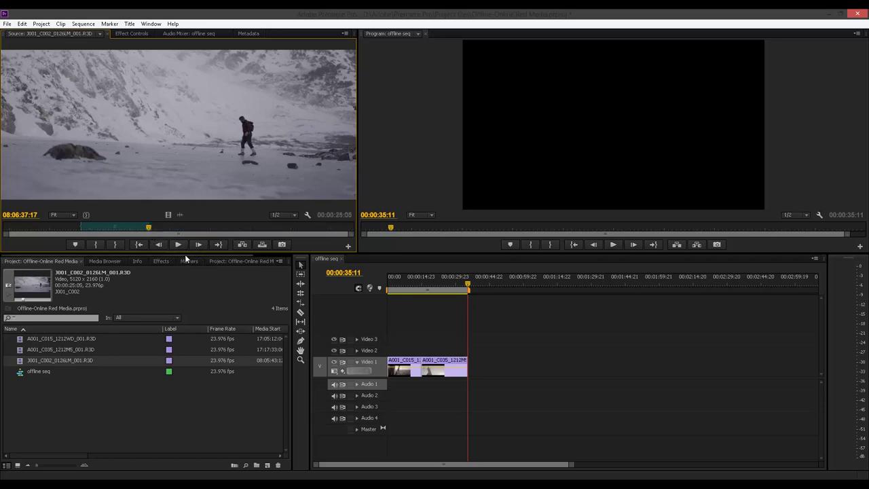
{"action": "key", "text": "."}
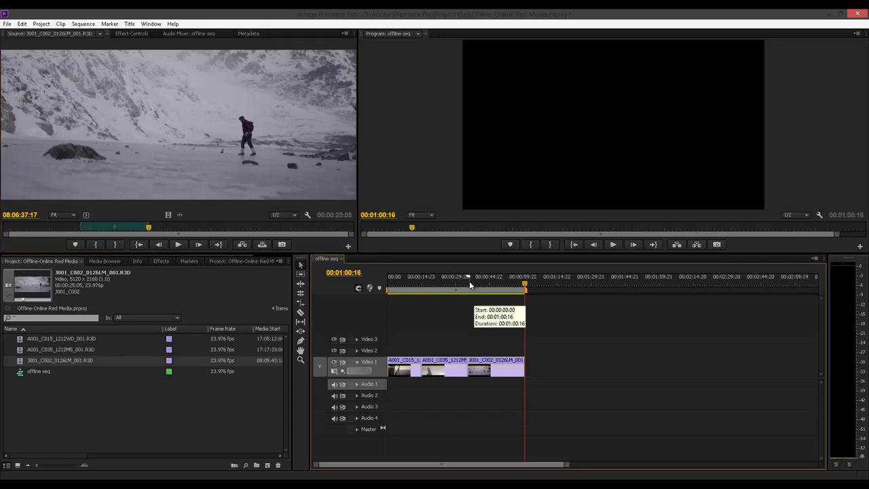
{"action": "mouse_move", "coordinate": [469, 281]}
{"action": "left_mouse_down"}
{"action": "mouse_move", "coordinate": [428, 286]}
{"action": "mouse_move", "coordinate": [478, 283]}
{"action": "left_mouse_up"}
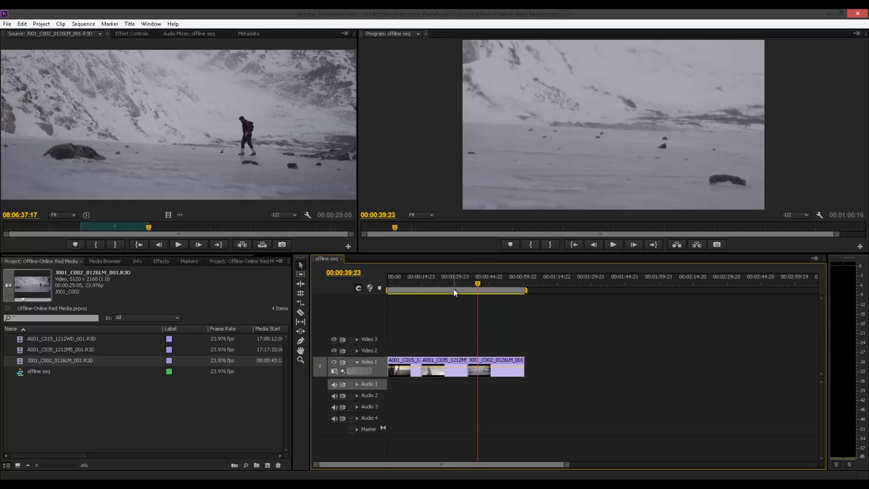
Park the playhead at 00:00:46:04 on the snowy J001_C002 clip, via about 00:00:41.
{"action": "left_click", "coordinate": [482, 290]}
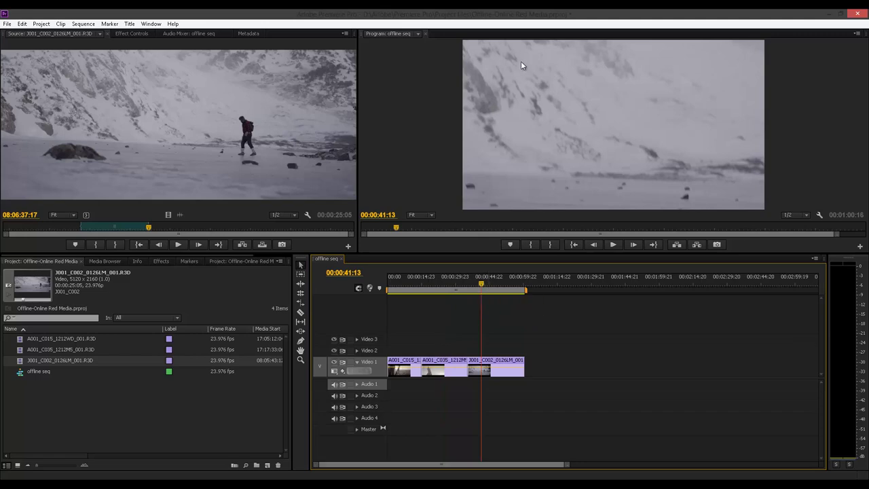
{"action": "left_click", "coordinate": [492, 286]}
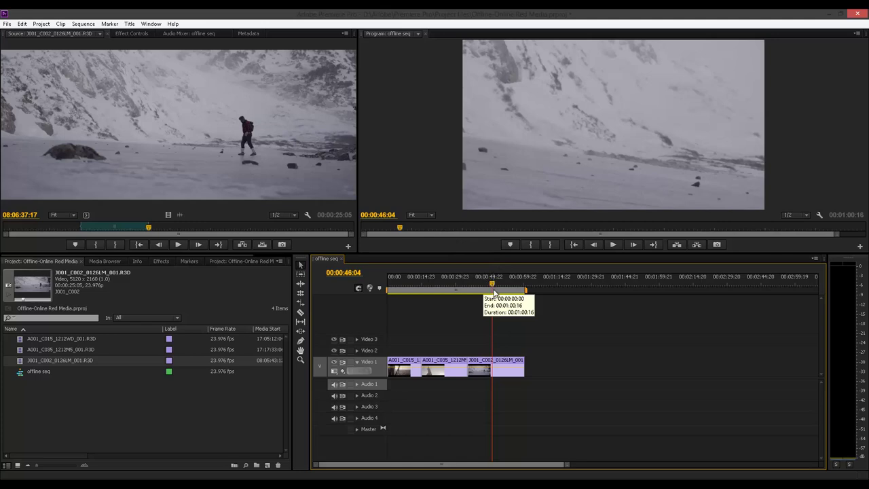
Switch Program Monitor playback resolution from 1/2 to Full, play back, and select the J001_C002 clip.
{"action": "left_click", "coordinate": [798, 215]}
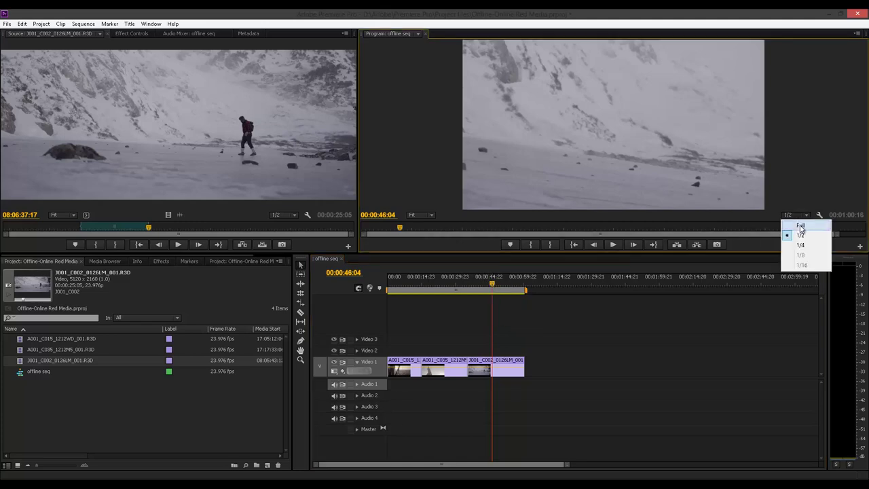
{"action": "left_click", "coordinate": [800, 226]}
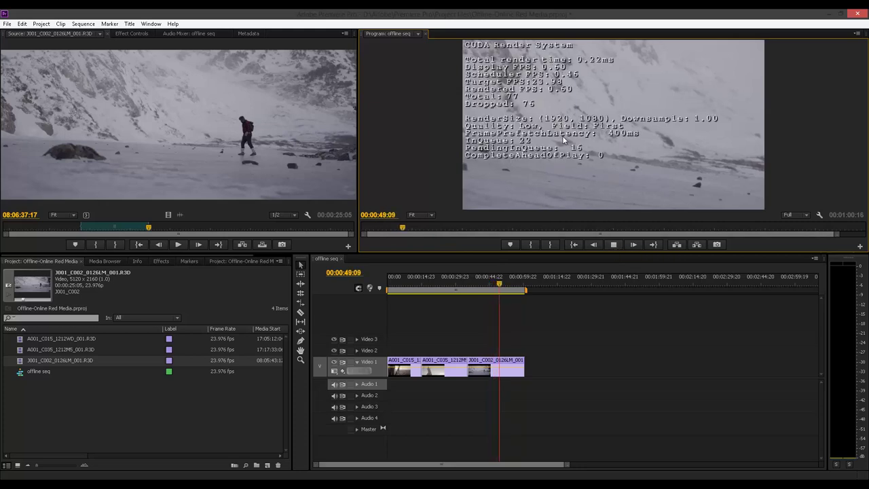
{"action": "left_click", "coordinate": [613, 244]}
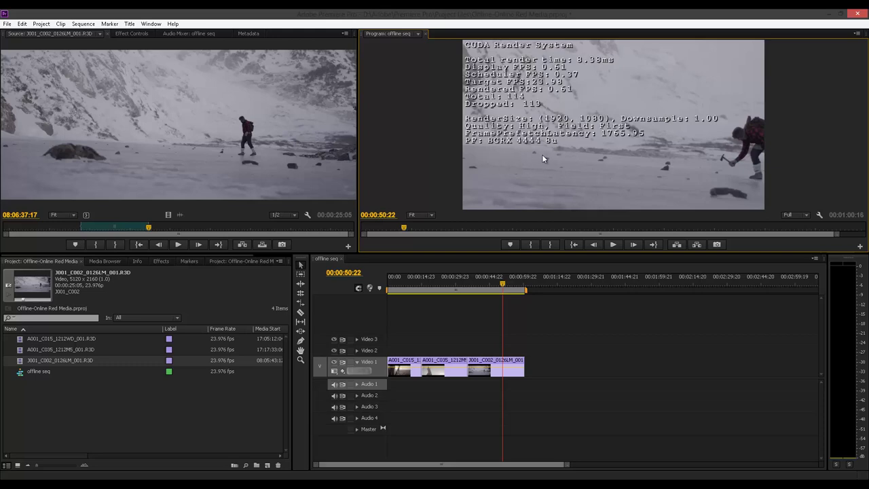
{"action": "left_click", "coordinate": [504, 374]}
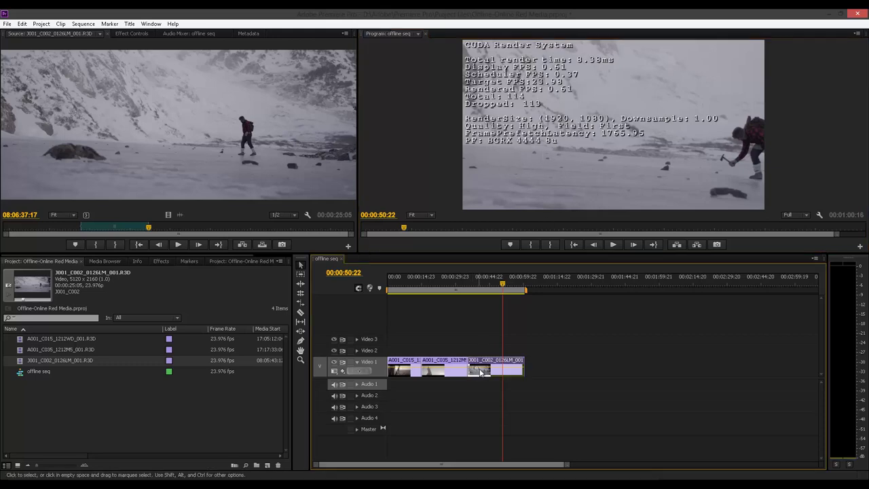
Set the J001_C002 clip's Motion Scale to 50 in Effect Controls.
{"action": "left_click", "coordinate": [135, 38]}
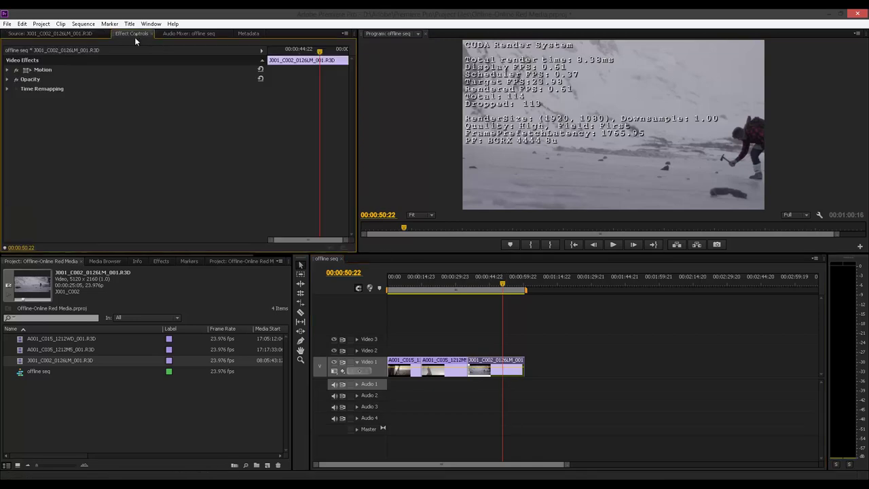
{"action": "left_click", "coordinate": [6, 70]}
{"action": "left_click", "coordinate": [140, 89]}
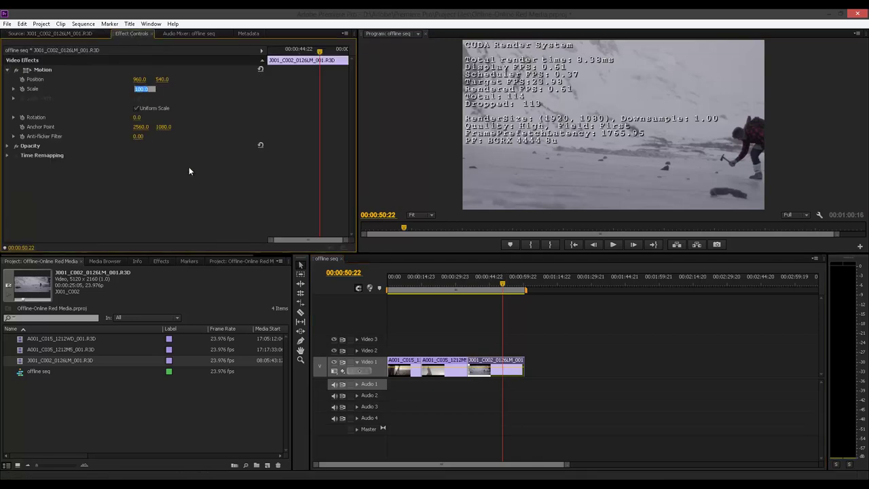
{"action": "type", "text": "50"}
{"action": "key", "text": "Return"}
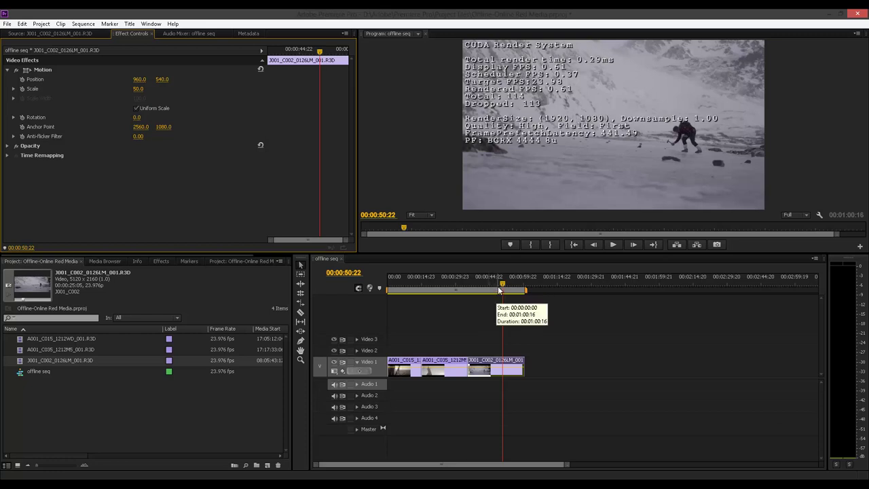
Replay the clip from 00:00:46:04, then drag Scale back to 100.
{"action": "left_click", "coordinate": [492, 282]}
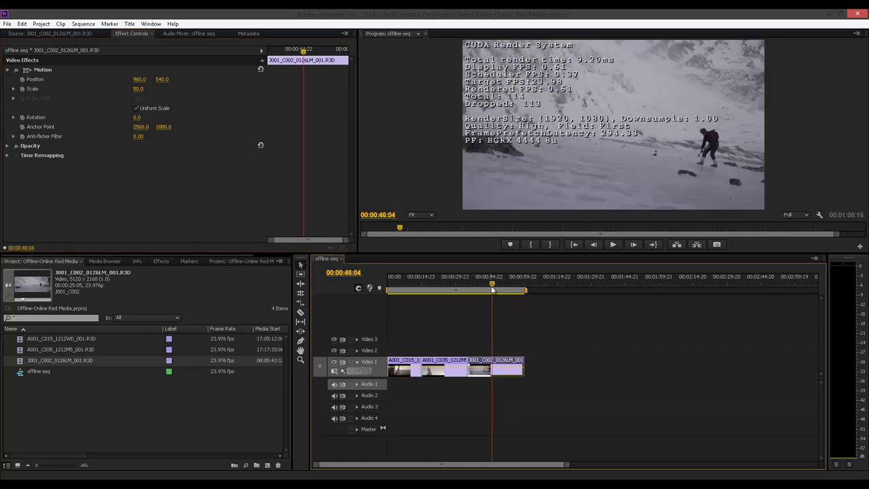
{"action": "left_click", "coordinate": [613, 246]}
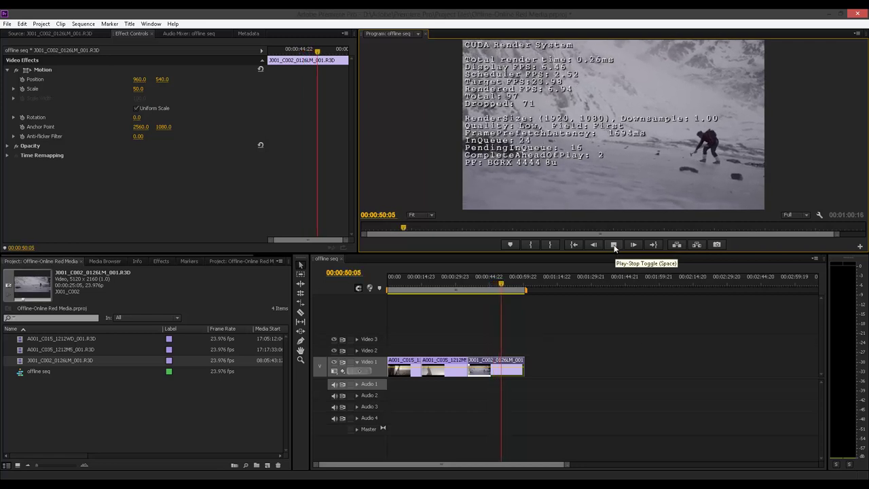
{"action": "left_click", "coordinate": [613, 246]}
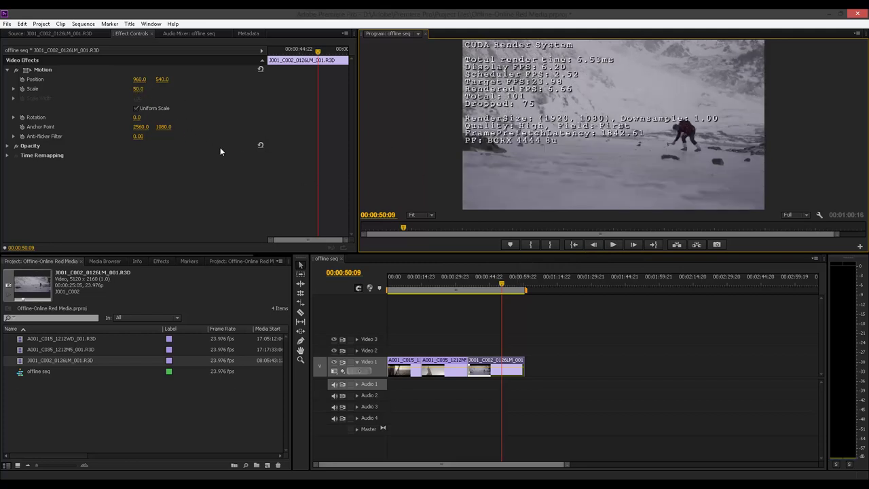
{"action": "left_click_drag", "start_coordinate": [138, 89], "coordinate": [172, 89]}
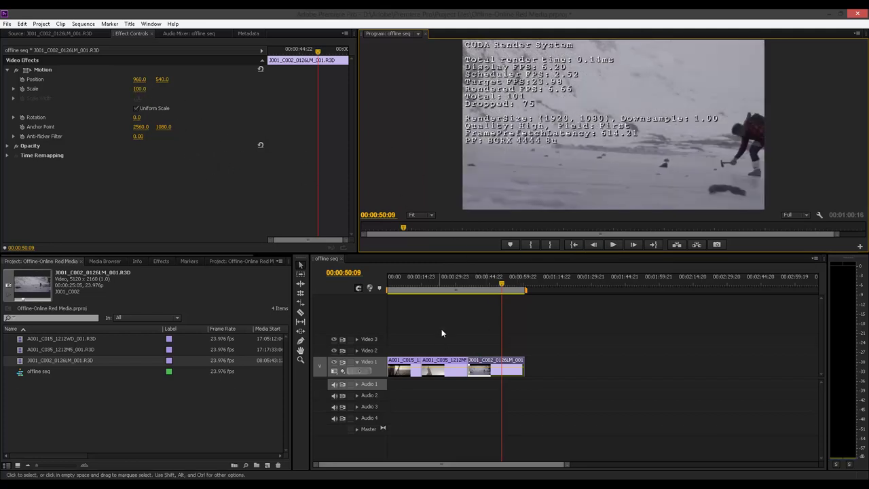
Select all three offline clips, apply Scale to Frame Size, and return near the sequence start.
{"action": "right_click", "coordinate": [496, 364]}
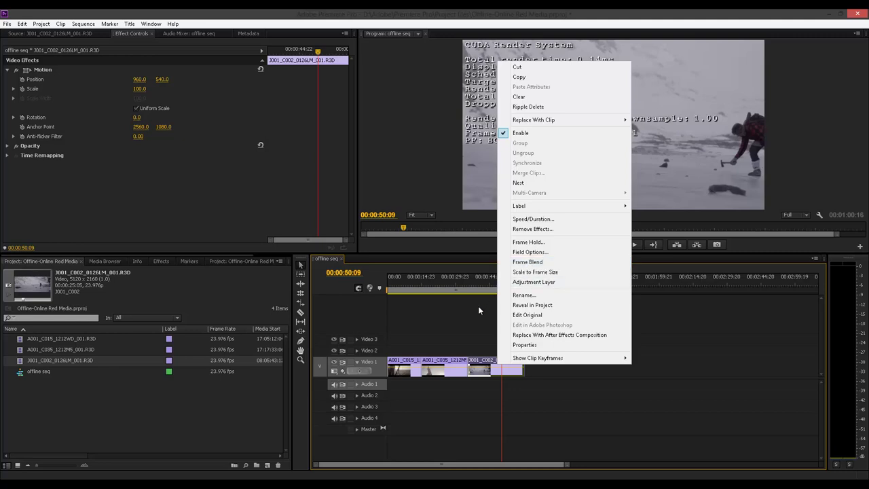
{"action": "left_click", "coordinate": [462, 330]}
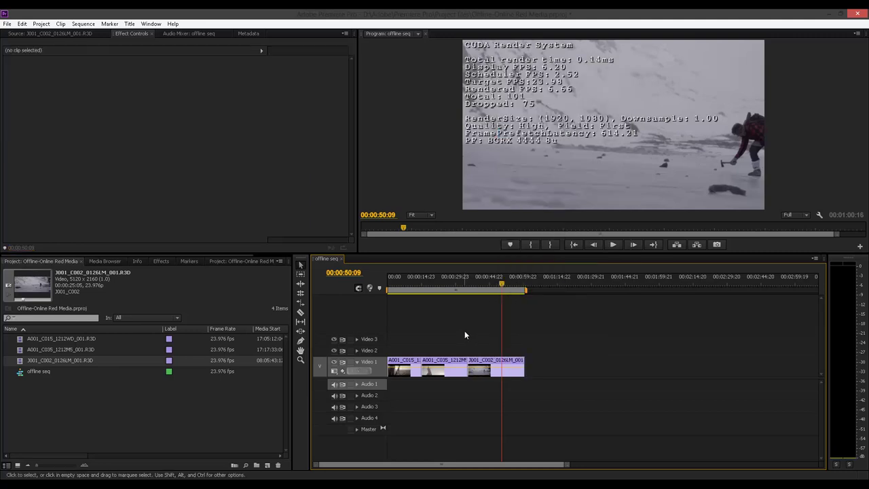
{"action": "key", "text": "ctrl+a"}
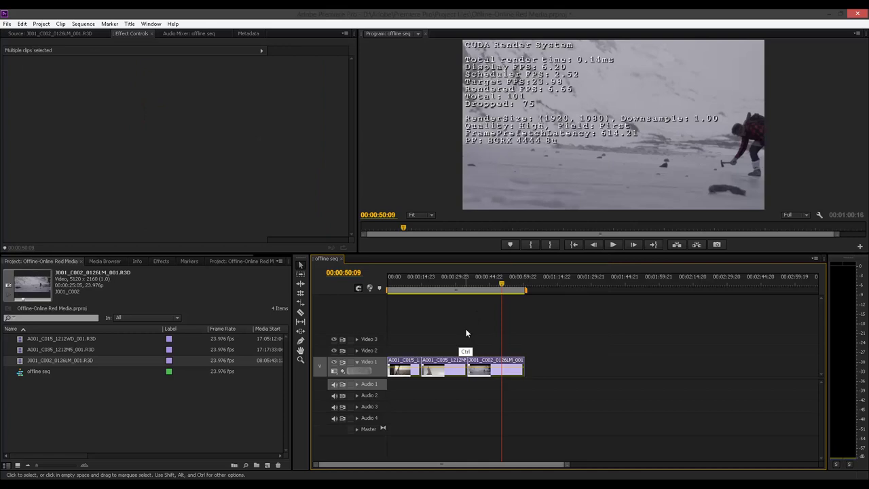
{"action": "right_click", "coordinate": [411, 367]}
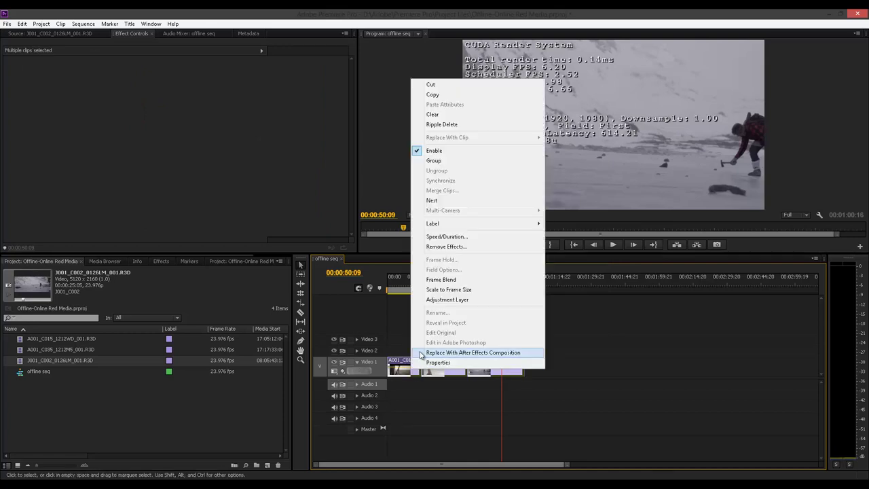
{"action": "left_click", "coordinate": [447, 290]}
{"action": "left_click", "coordinate": [404, 279]}
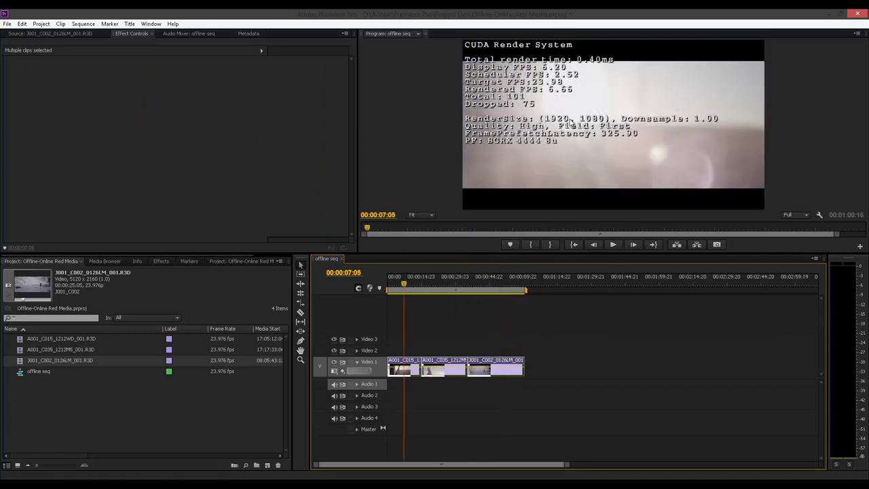
{"action": "left_click", "coordinate": [444, 317]}
Play and scrub the rescaled cut, then bring up the Effects panel.
{"action": "left_click", "coordinate": [614, 245]}
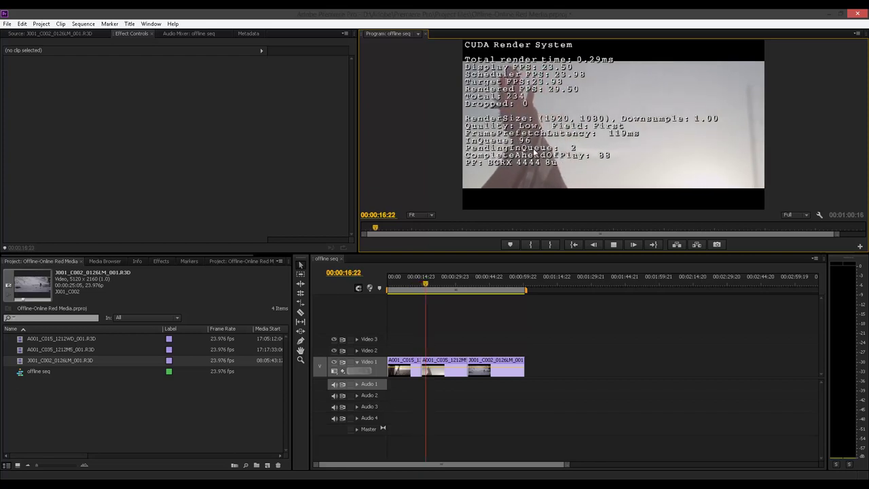
{"action": "left_click", "coordinate": [614, 244]}
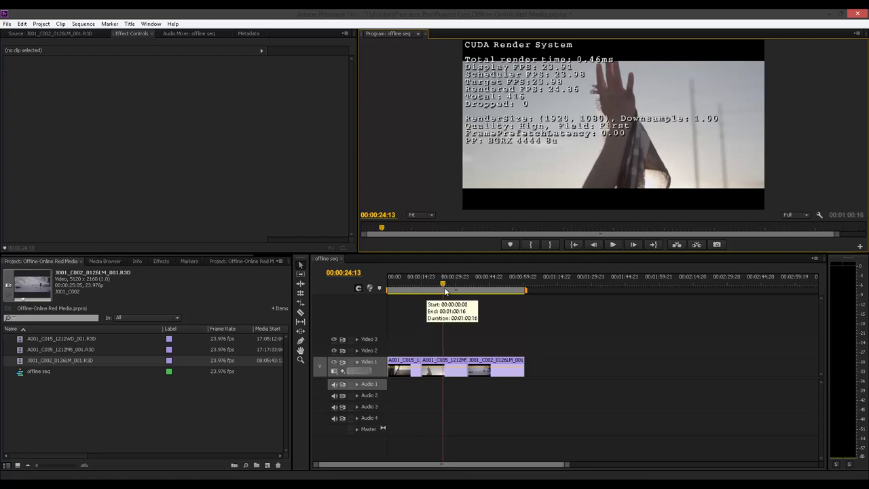
{"action": "left_click", "coordinate": [612, 245]}
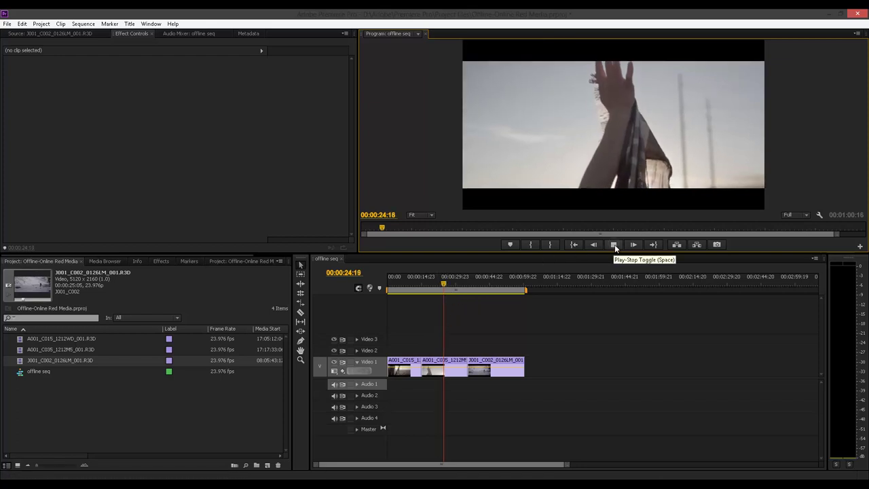
{"action": "mouse_move", "coordinate": [406, 290]}
{"action": "left_mouse_down"}
{"action": "mouse_move", "coordinate": [495, 290]}
{"action": "mouse_move", "coordinate": [399, 290]}
{"action": "left_mouse_up"}
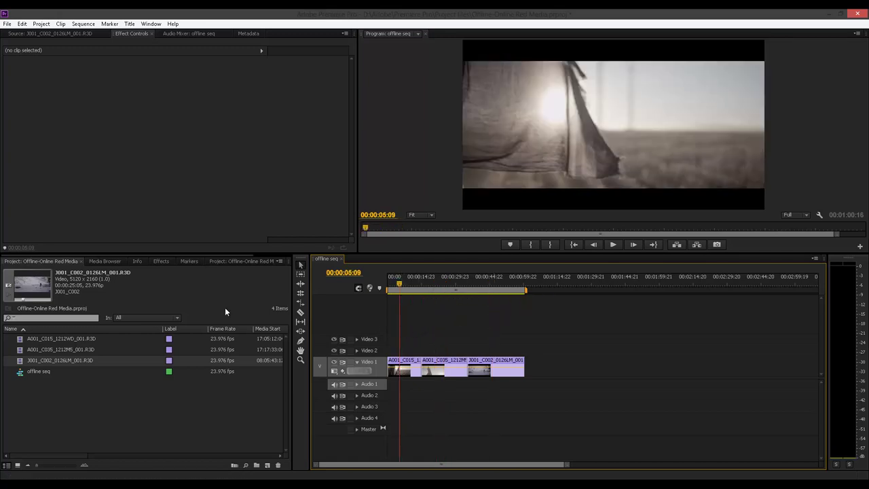
{"action": "left_click", "coordinate": [162, 260]}
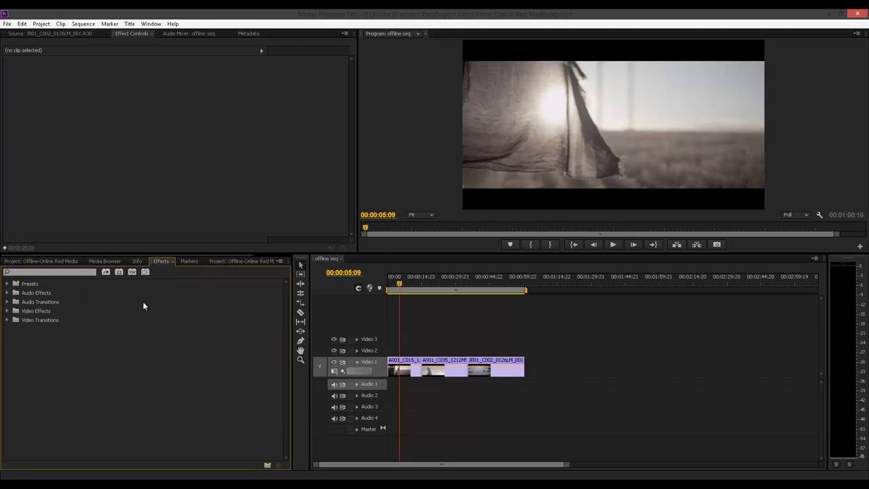
Filter to accelerated effects and drag Three-Way Color Corrector onto the Video 1 clips.
{"action": "left_click", "coordinate": [106, 273]}
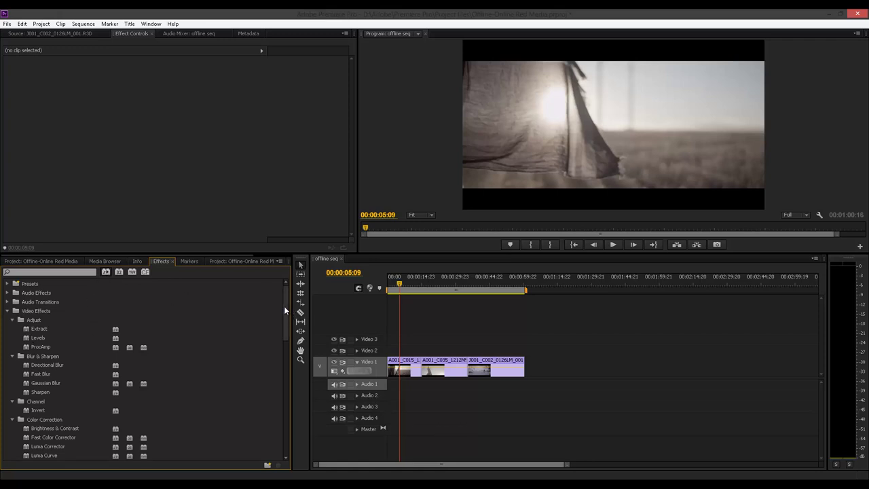
{"action": "mouse_move", "coordinate": [284, 303]}
{"action": "left_mouse_down"}
{"action": "mouse_move", "coordinate": [287, 371]}
{"action": "mouse_move", "coordinate": [286, 319]}
{"action": "left_mouse_up"}
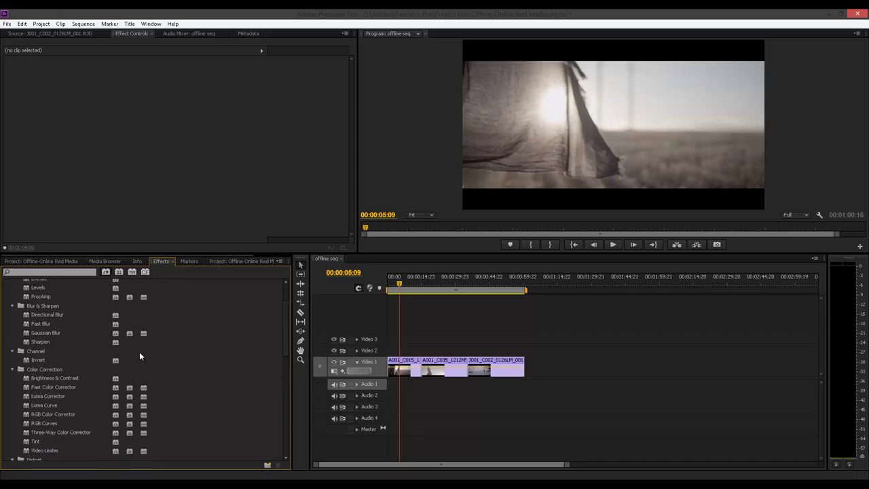
{"action": "left_click", "coordinate": [48, 432]}
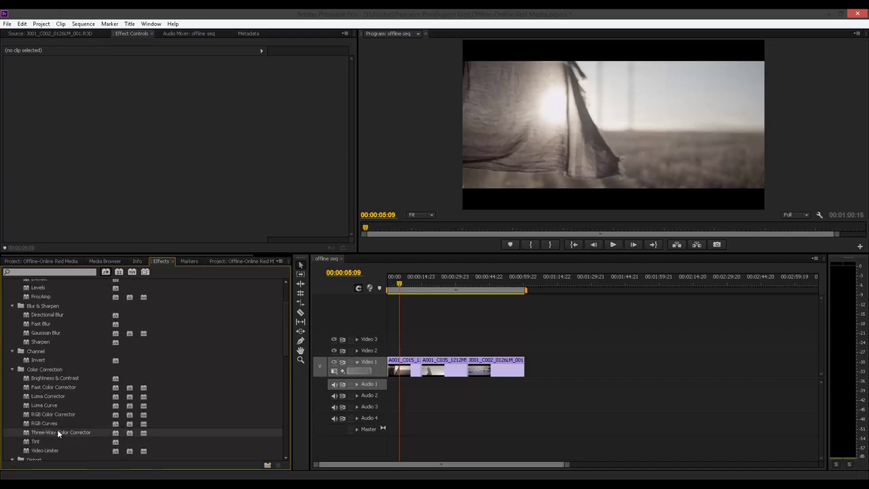
{"action": "left_click_drag", "start_coordinate": [59, 428], "coordinate": [405, 372]}
{"action": "key", "text": "ctrl+a"}
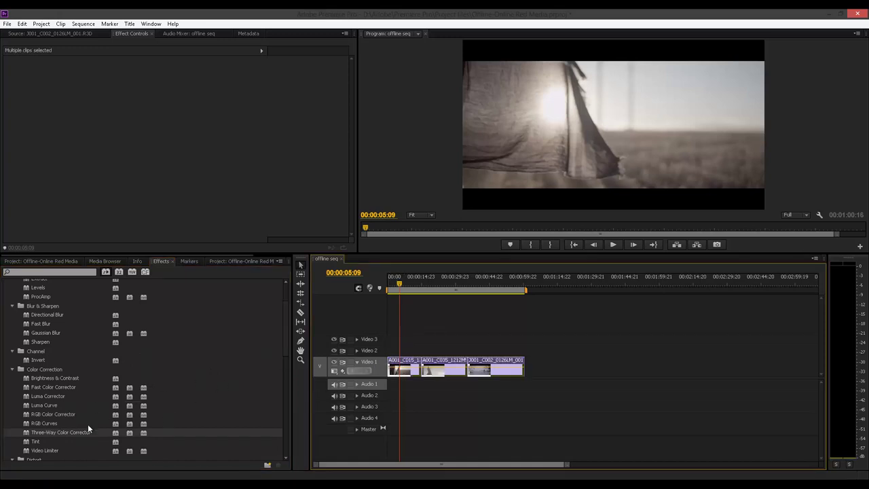
{"action": "left_click", "coordinate": [65, 432]}
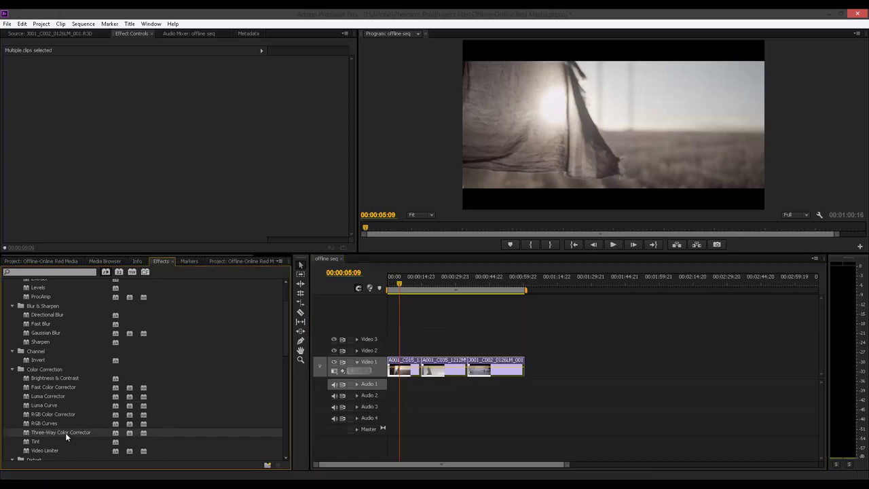
{"action": "left_click", "coordinate": [405, 400]}
Shift the midtones, highlights and shadows colour balance of clip A001_C015.
{"action": "left_click", "coordinate": [401, 369]}
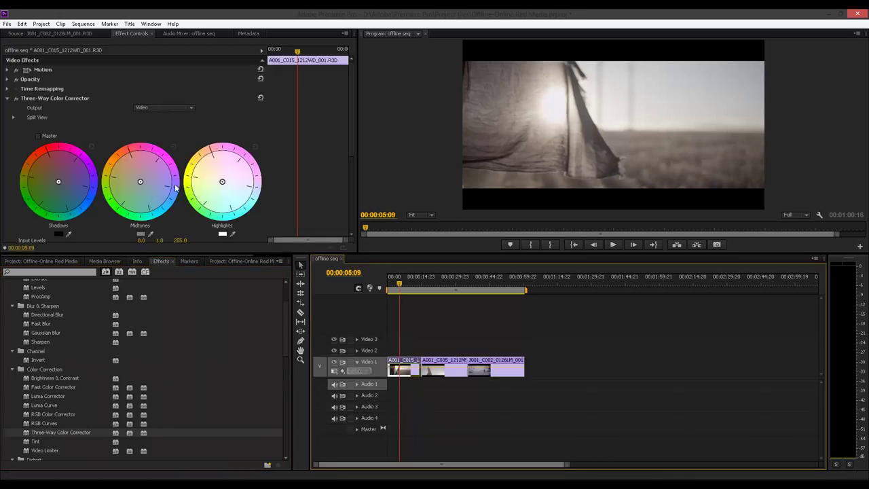
{"action": "left_click_drag", "start_coordinate": [140, 182], "coordinate": [134, 176]}
{"action": "left_click_drag", "start_coordinate": [221, 181], "coordinate": [224, 189]}
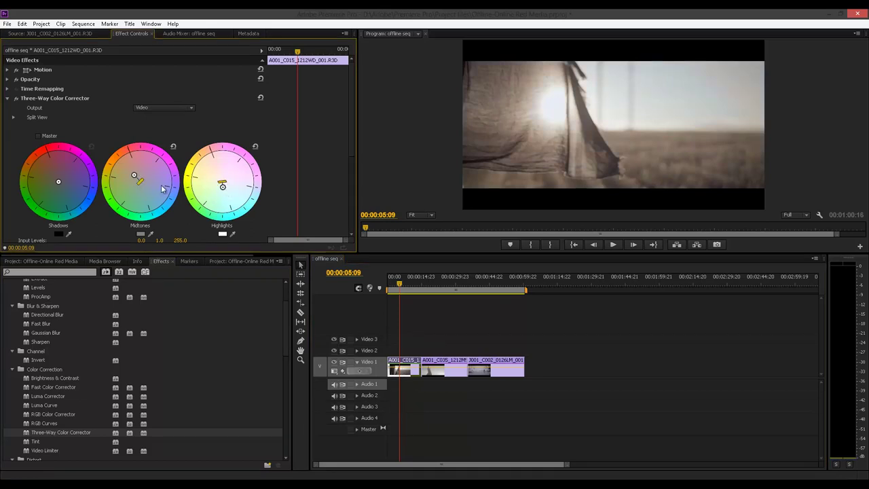
{"action": "mouse_move", "coordinate": [58, 182]}
{"action": "left_mouse_down"}
{"action": "mouse_move", "coordinate": [68, 190]}
{"action": "mouse_move", "coordinate": [59, 193]}
{"action": "mouse_move", "coordinate": [47, 176]}
{"action": "left_mouse_up"}
{"action": "left_click", "coordinate": [349, 133]}
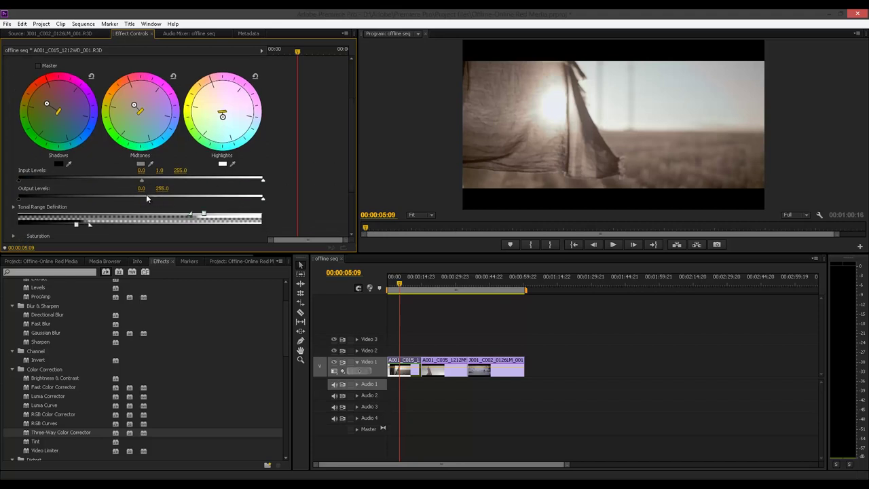
Set Input Levels gamma 0.4 and white 207.8, then play from the start with render statistics.
{"action": "mouse_move", "coordinate": [141, 178]}
{"action": "left_mouse_down"}
{"action": "mouse_move", "coordinate": [150, 179]}
{"action": "mouse_move", "coordinate": [125, 180]}
{"action": "left_mouse_up"}
{"action": "left_click_drag", "start_coordinate": [263, 180], "coordinate": [217, 179]}
{"action": "left_click_drag", "start_coordinate": [102, 180], "coordinate": [87, 180]}
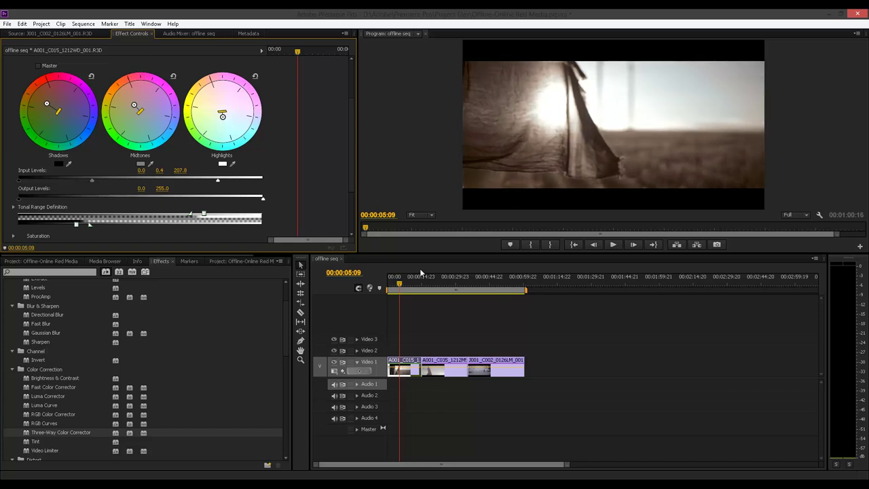
{"action": "left_click_drag", "start_coordinate": [436, 282], "coordinate": [389, 279]}
{"action": "left_click", "coordinate": [610, 244]}
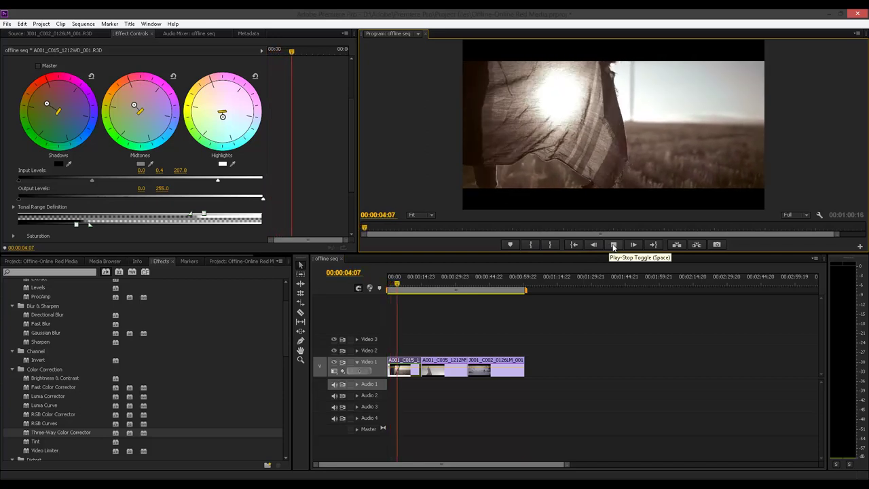
{"action": "key", "text": "ctrl+shift+F11"}
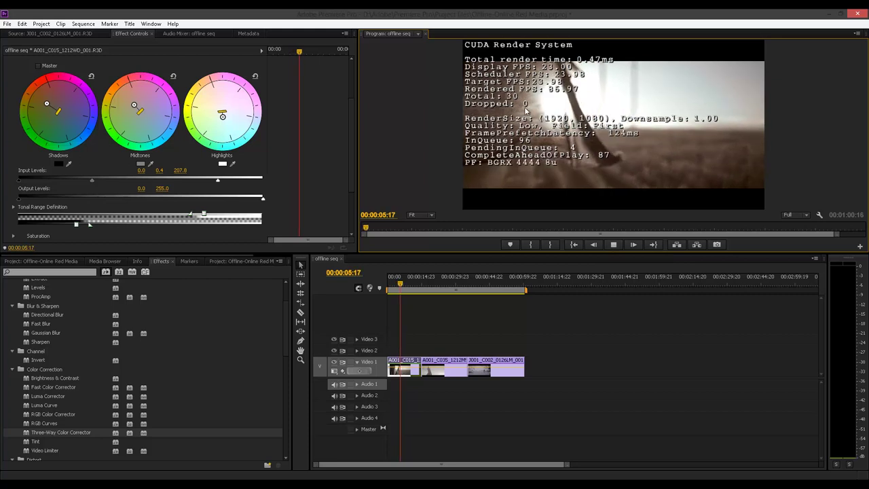
Shift the midtones and shadows colour balance of clip A001_C035.
{"action": "left_click", "coordinate": [614, 244]}
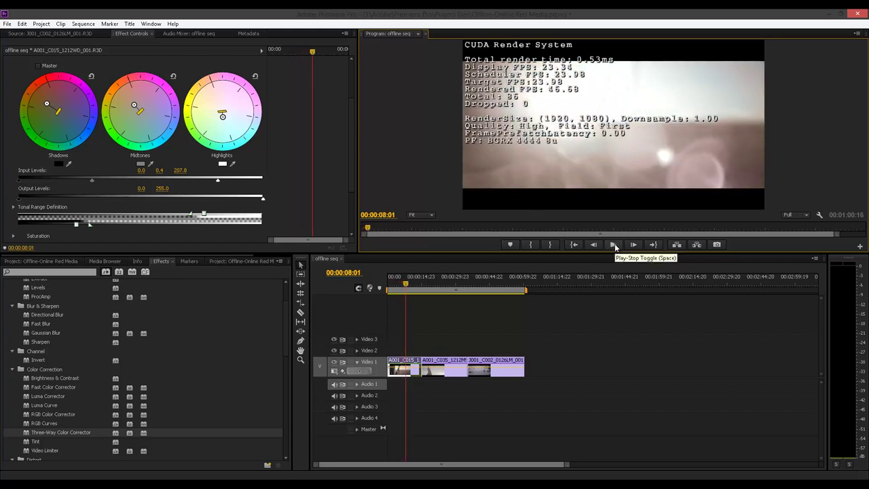
{"action": "left_click", "coordinate": [429, 277]}
{"action": "left_click", "coordinate": [439, 367]}
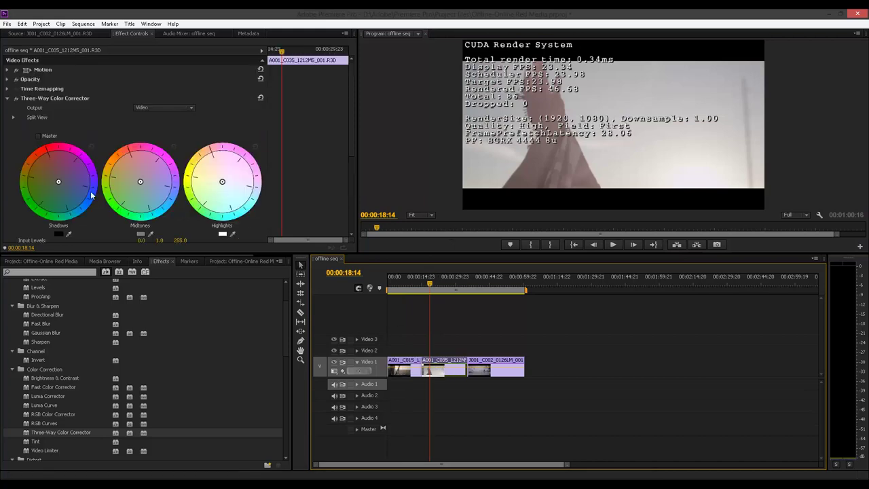
{"action": "mouse_move", "coordinate": [140, 182]}
{"action": "left_mouse_down"}
{"action": "mouse_move", "coordinate": [131, 175]}
{"action": "mouse_move", "coordinate": [115, 183]}
{"action": "mouse_move", "coordinate": [137, 178]}
{"action": "left_mouse_up"}
{"action": "left_click_drag", "start_coordinate": [59, 182], "coordinate": [52, 184]}
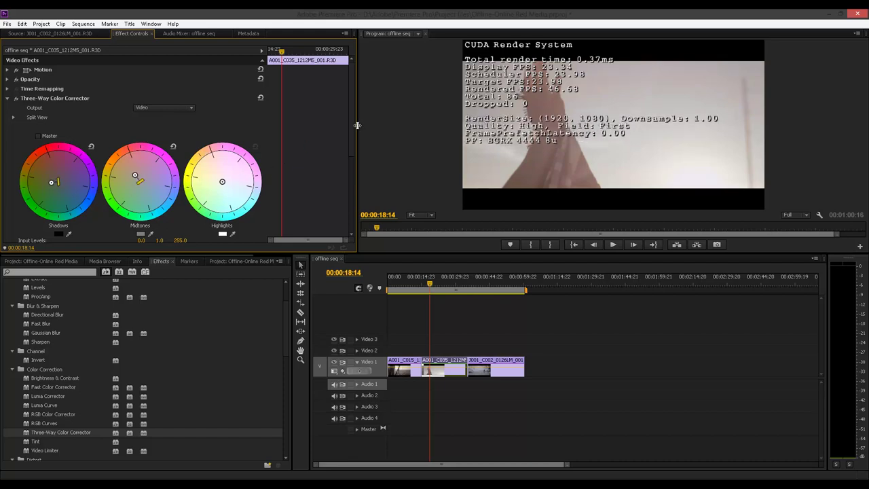
{"action": "scroll", "coordinate": [346, 162], "scroll_direction": "down", "scroll_amount": 4}
Set Input Levels gamma 0.5 and white 207.3, nudge highlights, and play the clip back.
{"action": "left_click_drag", "start_coordinate": [141, 164], "coordinate": [118, 164]}
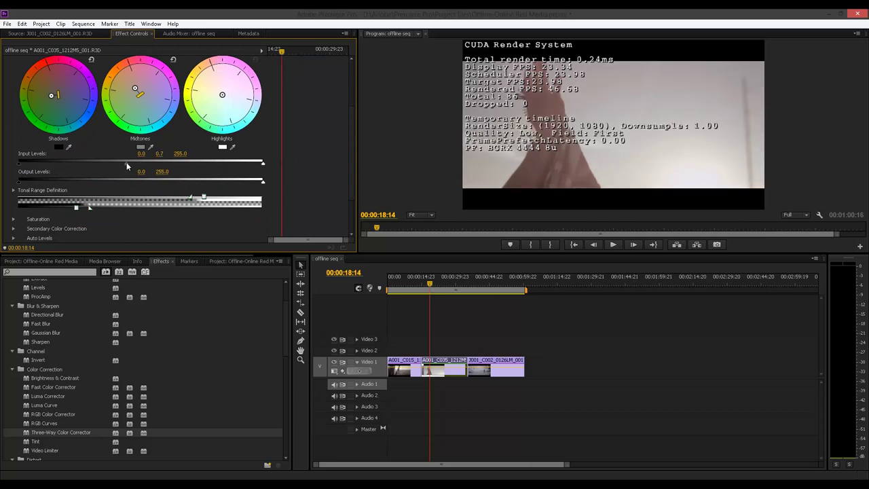
{"action": "left_click_drag", "start_coordinate": [263, 165], "coordinate": [233, 166]}
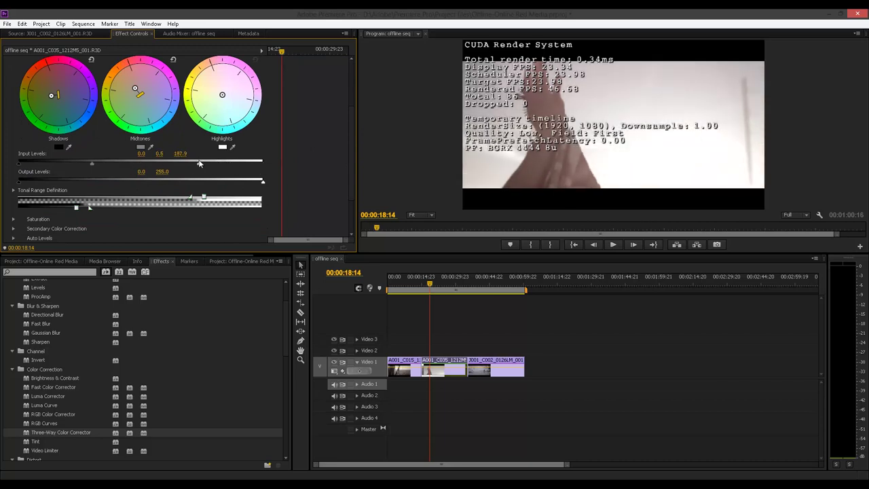
{"action": "left_click_drag", "start_coordinate": [201, 164], "coordinate": [217, 164]}
{"action": "left_click_drag", "start_coordinate": [222, 95], "coordinate": [230, 96]}
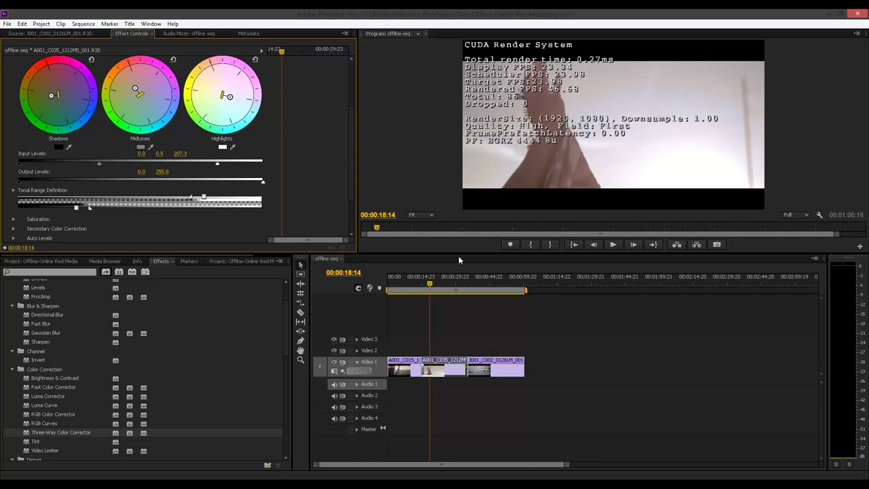
{"action": "left_click", "coordinate": [612, 244]}
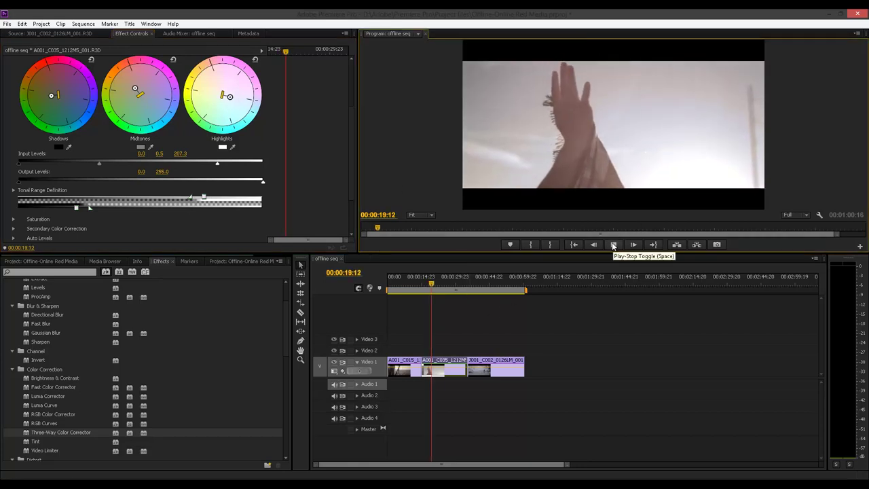
{"action": "left_click", "coordinate": [612, 244]}
Shift the highlights and midtones colour balance of clip 3001_C002.
{"action": "left_click", "coordinate": [477, 280]}
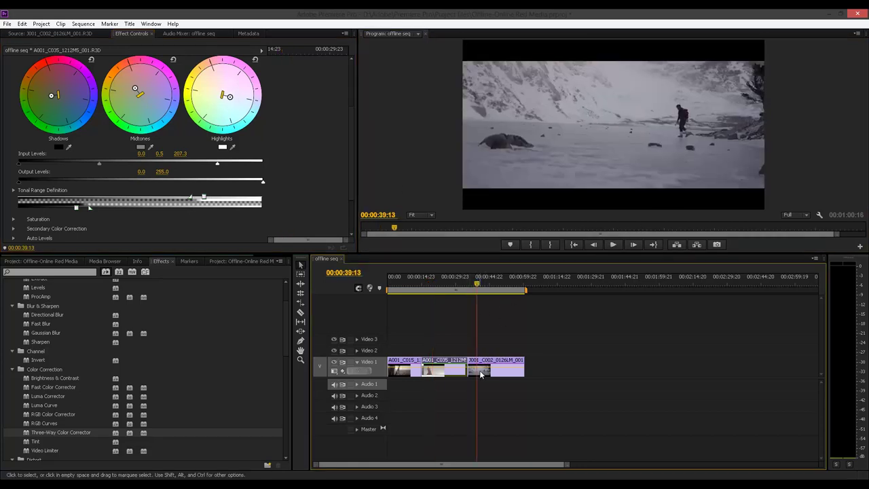
{"action": "left_click", "coordinate": [479, 372]}
{"action": "left_click_drag", "start_coordinate": [351, 136], "coordinate": [350, 152]}
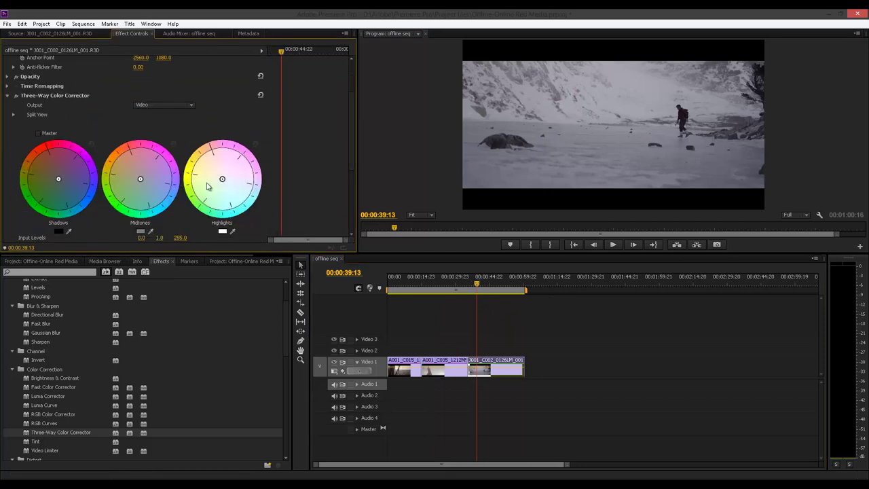
{"action": "left_click_drag", "start_coordinate": [222, 179], "coordinate": [232, 184]}
{"action": "left_click_drag", "start_coordinate": [140, 180], "coordinate": [160, 193]}
Set Input Levels gamma 0.6 and white 178.5, then scrub back toward the first clip.
{"action": "scroll", "coordinate": [352, 116], "scroll_direction": "down", "scroll_amount": 3}
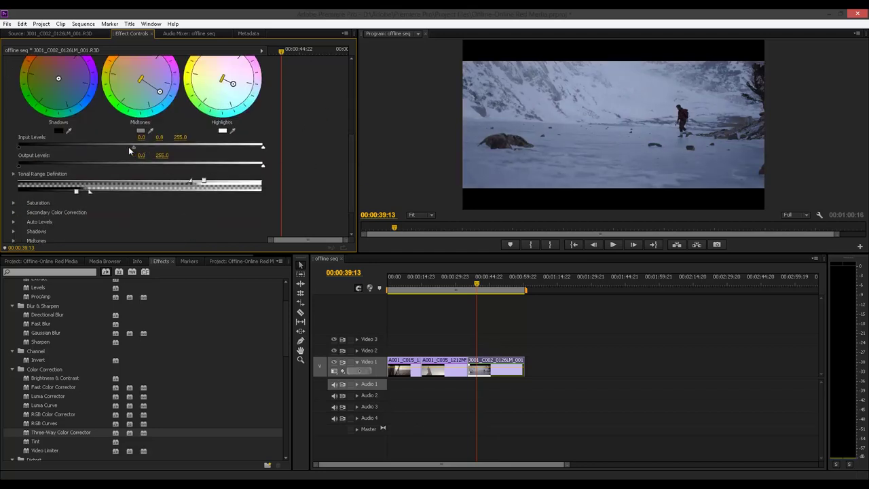
{"action": "left_click_drag", "start_coordinate": [128, 147], "coordinate": [120, 147]}
{"action": "left_click_drag", "start_coordinate": [262, 146], "coordinate": [189, 149]}
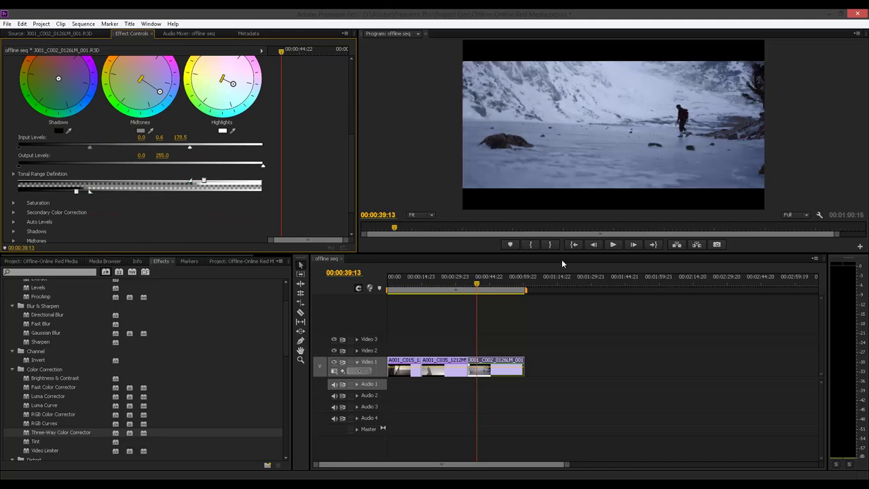
{"action": "left_click_drag", "start_coordinate": [476, 283], "coordinate": [412, 288]}
{"action": "left_click", "coordinate": [439, 333]}
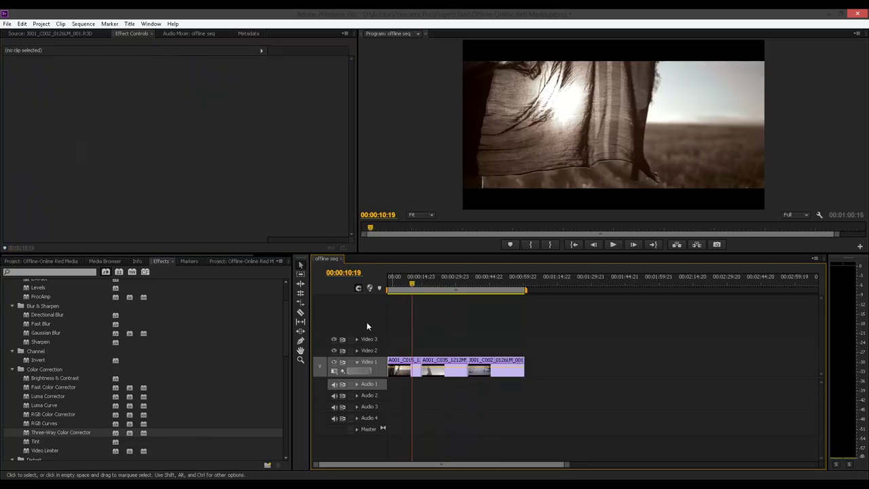
{"action": "left_click", "coordinate": [108, 273]}
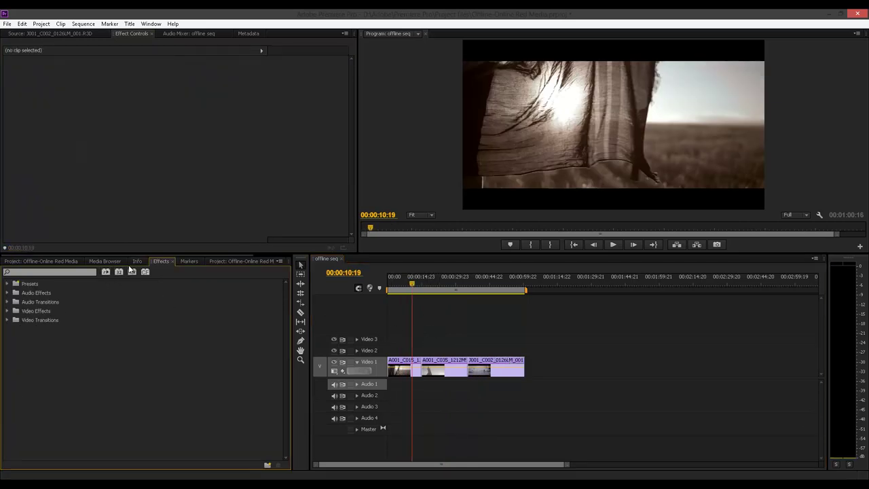
{"action": "left_click", "coordinate": [6, 320]}
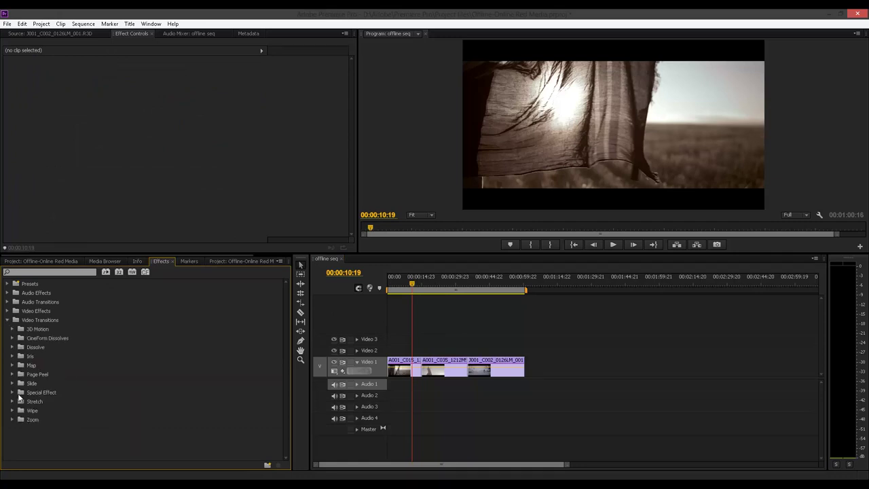
{"action": "left_click", "coordinate": [12, 348]}
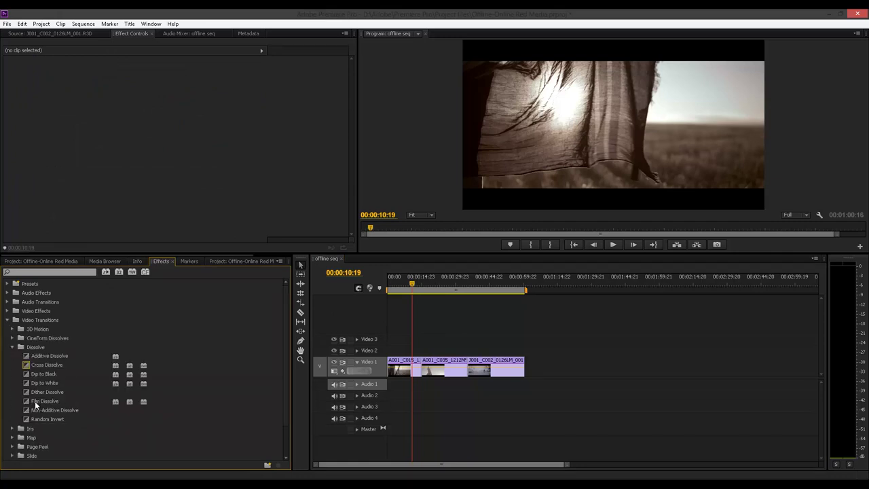
{"action": "left_click", "coordinate": [35, 403]}
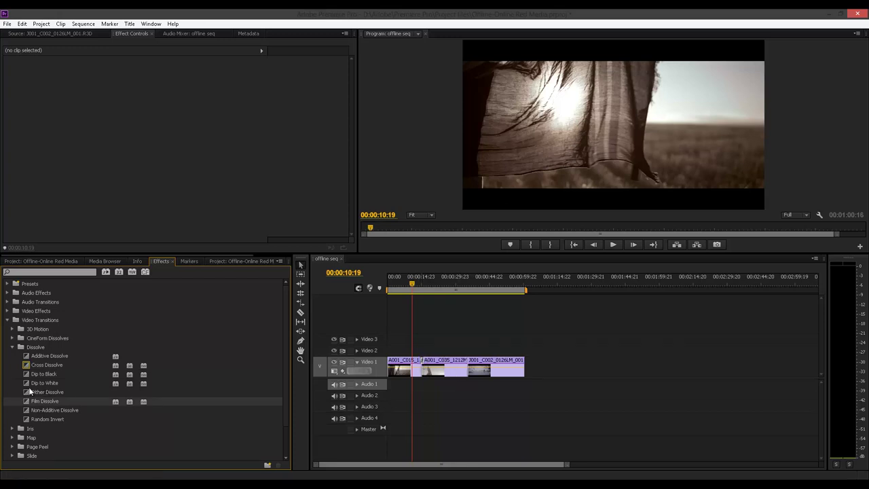
{"action": "left_click_drag", "start_coordinate": [27, 405], "coordinate": [470, 364]}
{"action": "left_click_drag", "start_coordinate": [412, 287], "coordinate": [416, 287]}
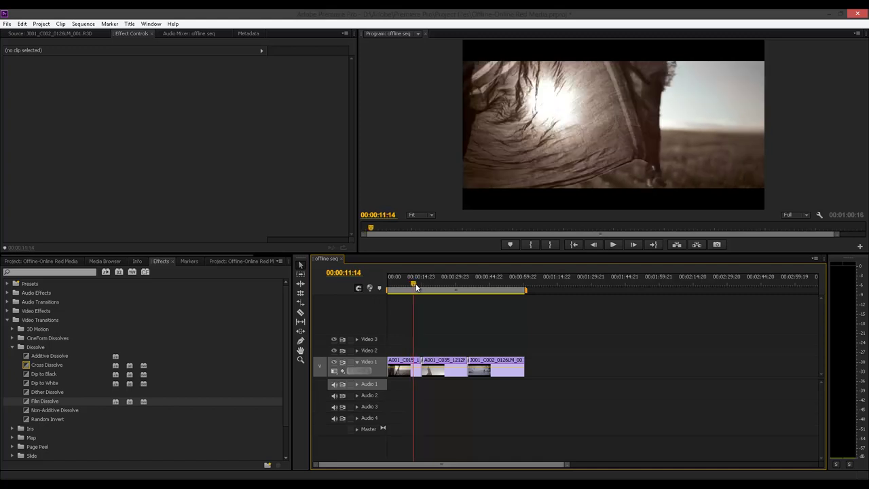
{"action": "left_click", "coordinate": [611, 245]}
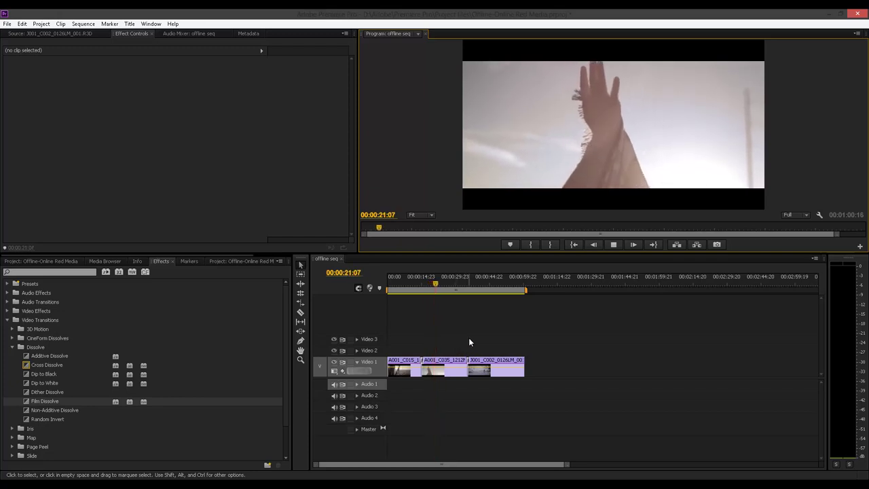
{"action": "left_click", "coordinate": [471, 278]}
{"action": "left_click", "coordinate": [612, 246]}
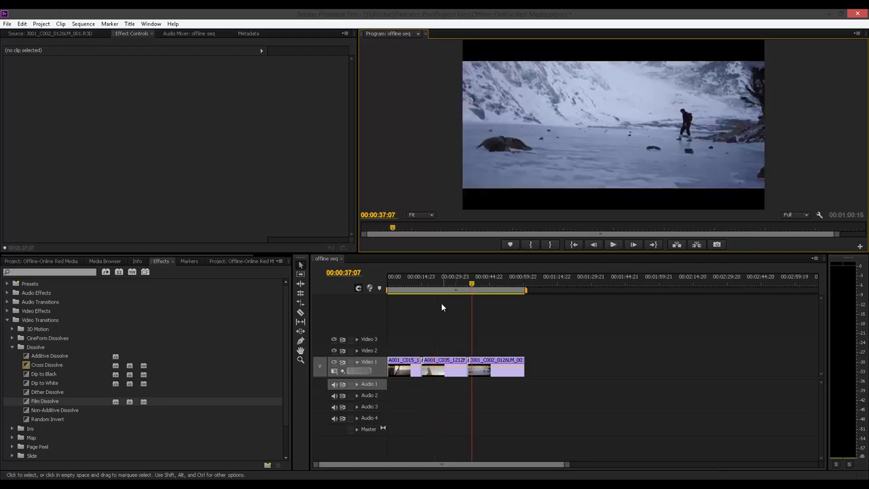
{"action": "left_click", "coordinate": [407, 288]}
{"action": "left_click", "coordinate": [395, 288]}
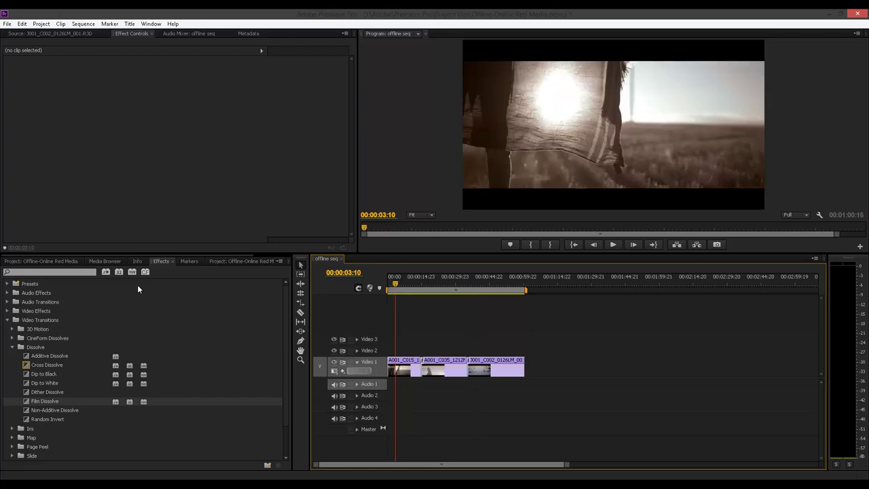
{"action": "left_click", "coordinate": [51, 261]}
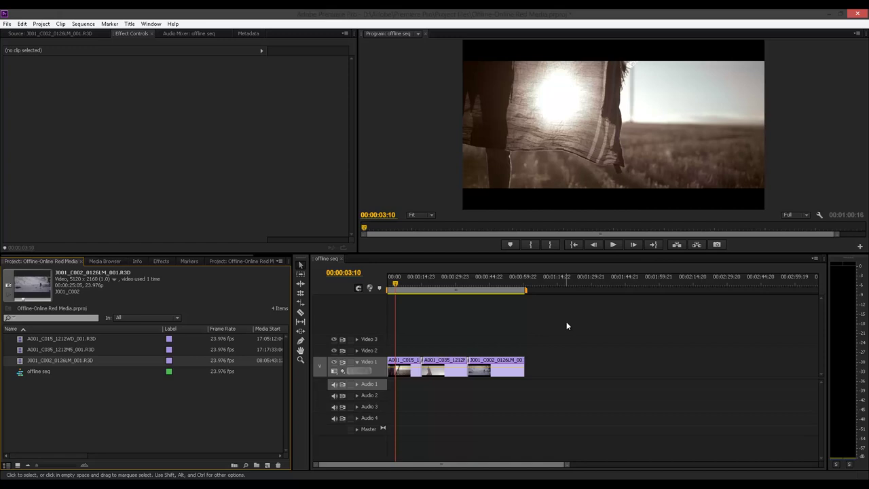
Create a sequence named 'online seq' from the RED R3D 5K 2.4x1 23.976 preset.
{"action": "left_click", "coordinate": [6, 25]}
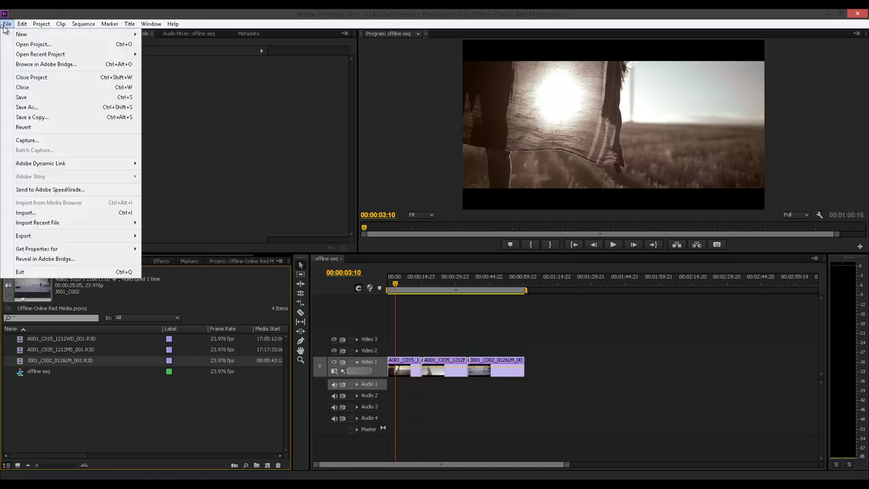
{"action": "mouse_move", "coordinate": [28, 33]}
{"action": "left_click", "coordinate": [169, 44]}
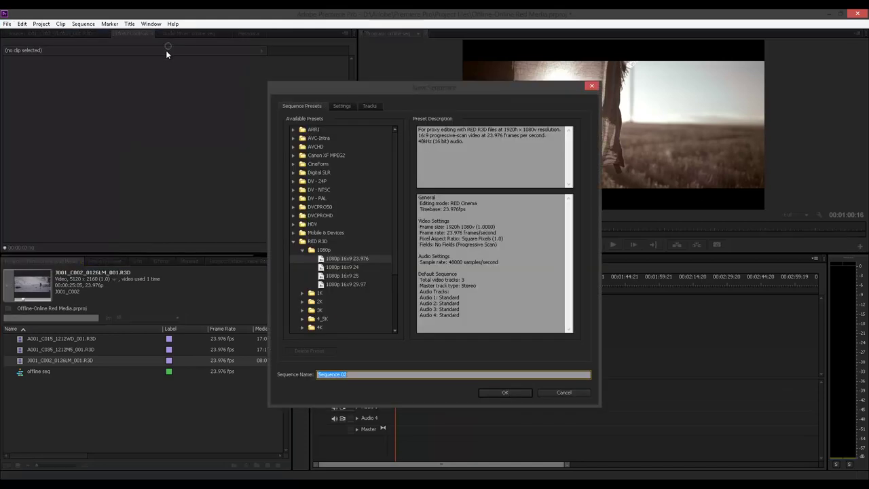
{"action": "left_click", "coordinate": [302, 250]}
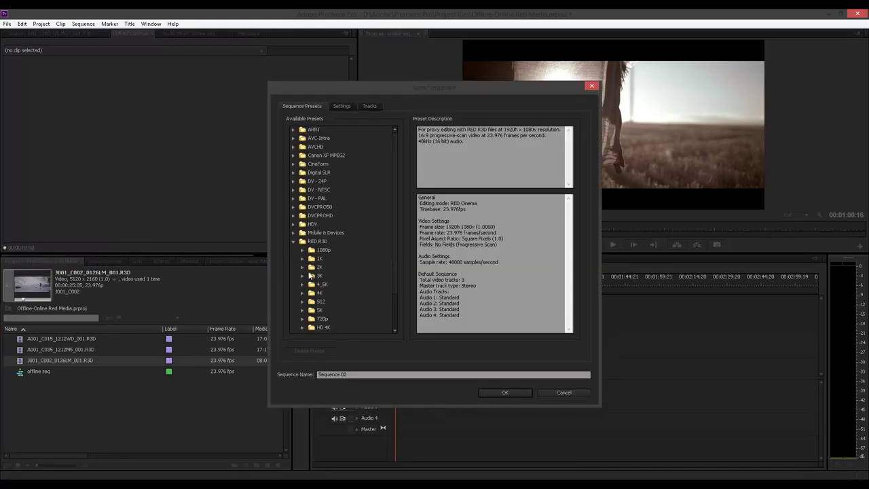
{"action": "left_click", "coordinate": [302, 310]}
{"action": "scroll", "coordinate": [391, 271], "scroll_direction": "down", "scroll_amount": 4}
{"action": "left_click", "coordinate": [350, 236]}
{"action": "left_click_drag", "start_coordinate": [353, 380], "coordinate": [277, 391]}
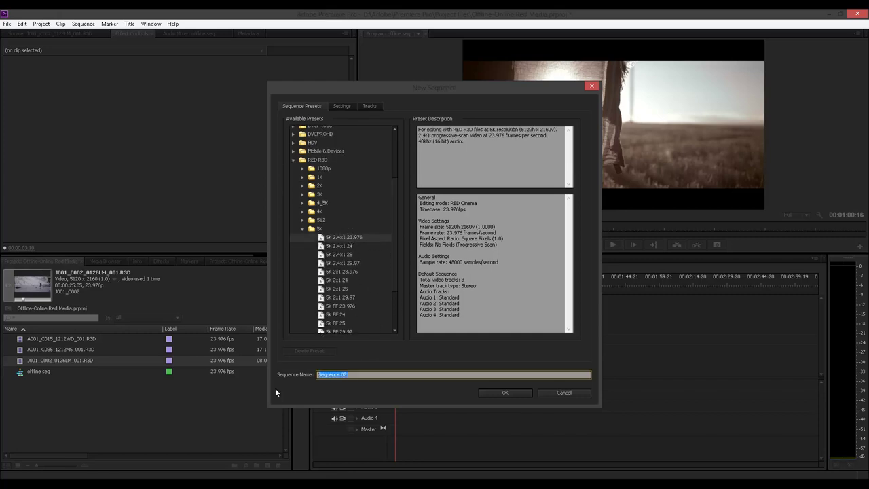
{"action": "type", "text": "online seq"}
{"action": "left_click", "coordinate": [494, 396]}
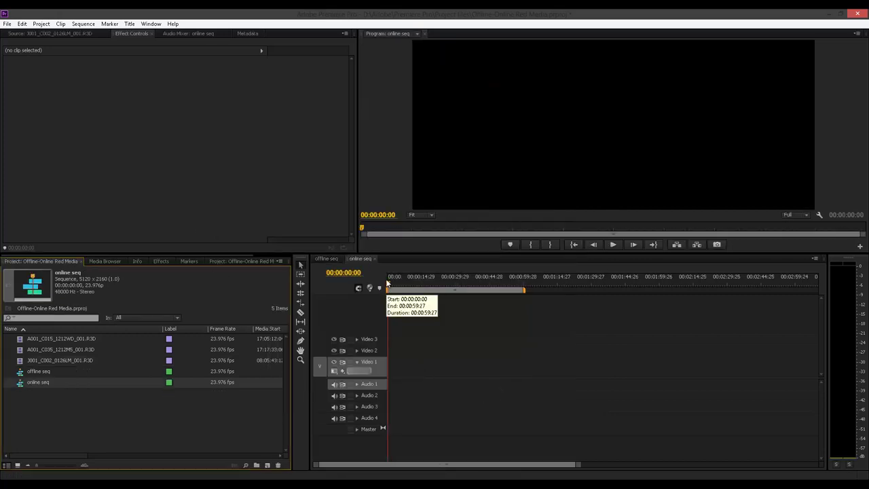
Select all three clips in offline seq and paste them into online seq.
{"action": "mouse_move", "coordinate": [387, 284]}
{"action": "left_mouse_down"}
{"action": "mouse_move", "coordinate": [423, 283]}
{"action": "mouse_move", "coordinate": [381, 288]}
{"action": "left_mouse_up"}
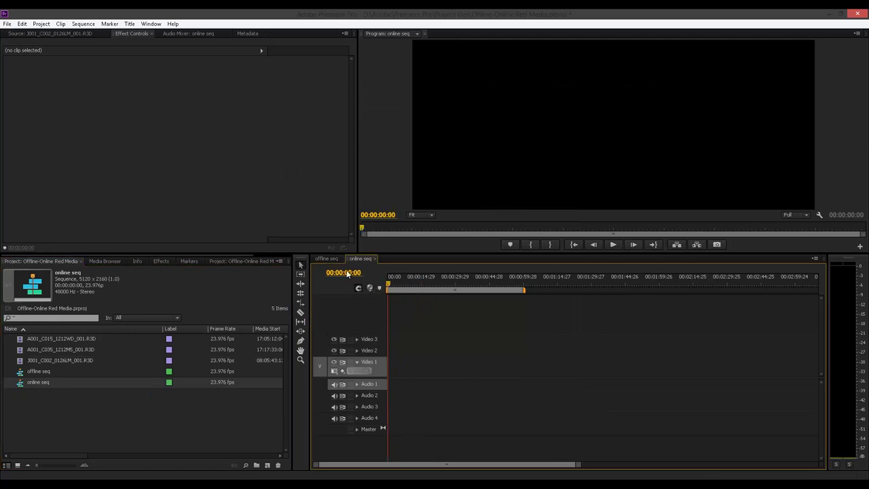
{"action": "left_click", "coordinate": [326, 259]}
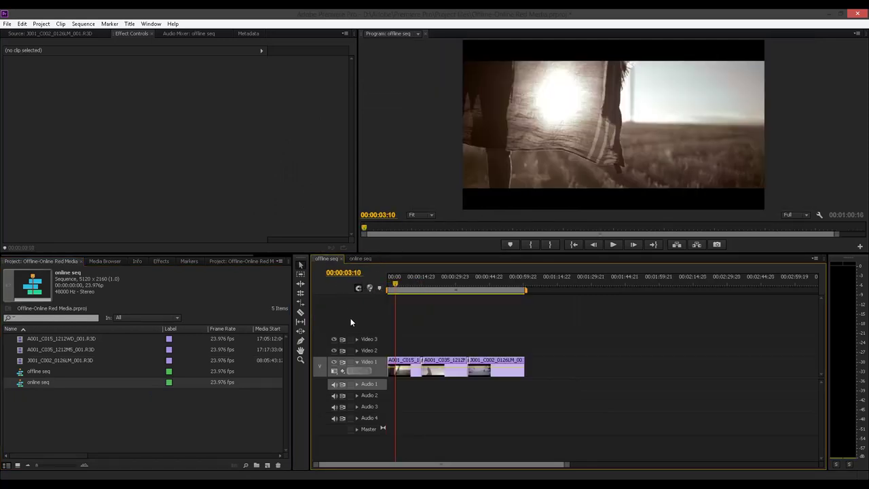
{"action": "key", "text": "ctrl+a"}
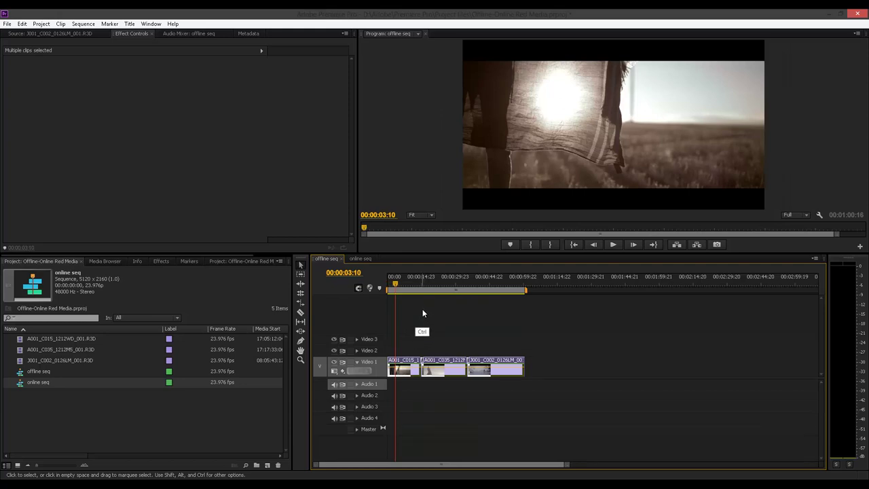
{"action": "left_click", "coordinate": [361, 258]}
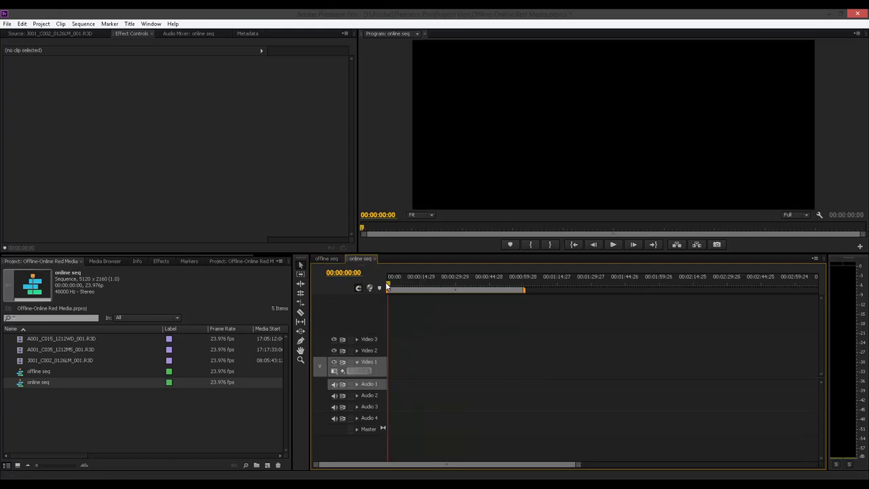
{"action": "key", "text": "ctrl"}
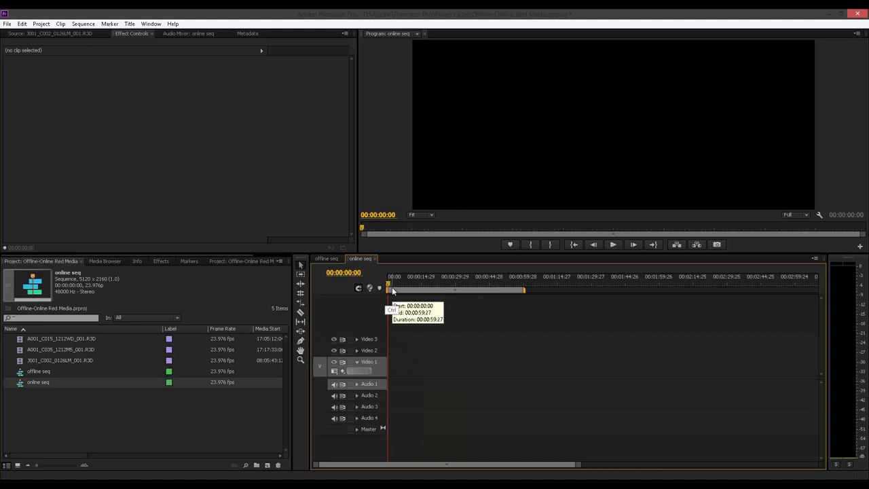
{"action": "key", "text": "ctrl+v"}
Move the playhead through the pasted cut to about 8, 16 and 19 seconds.
{"action": "left_click", "coordinate": [408, 287]}
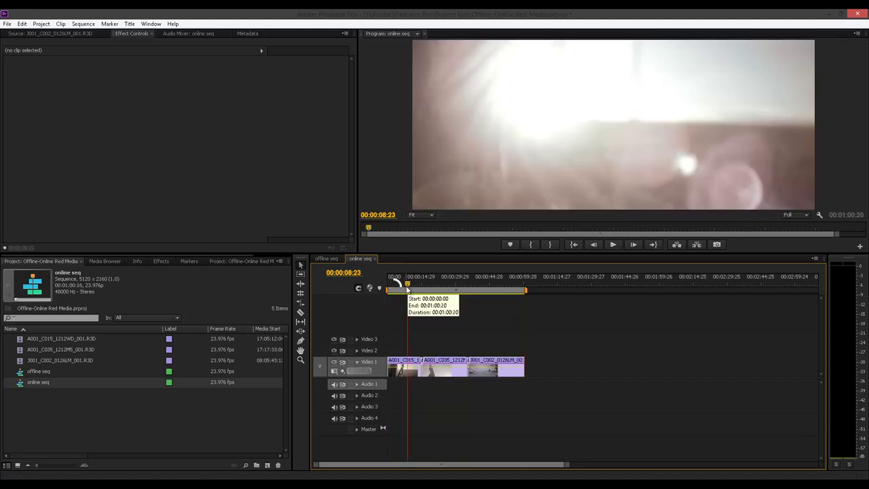
{"action": "right_click", "coordinate": [407, 289]}
{"action": "left_click", "coordinate": [401, 285]}
{"action": "left_click", "coordinate": [426, 285]}
{"action": "left_click", "coordinate": [432, 285]}
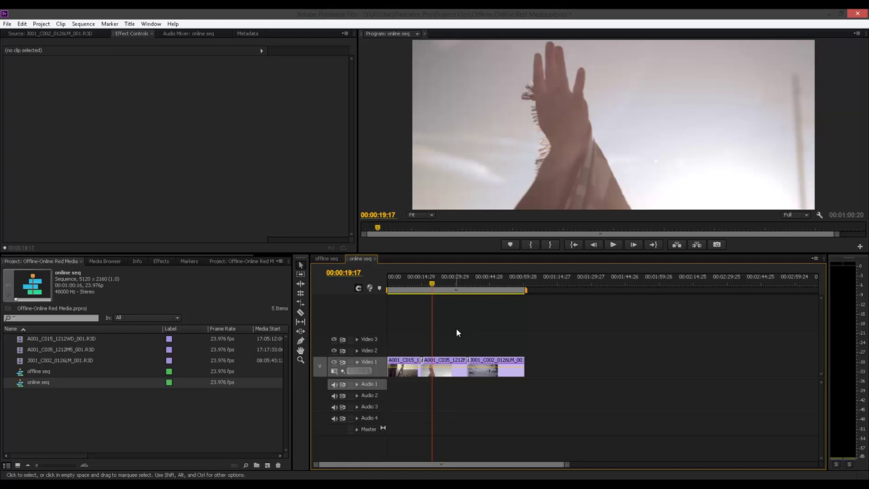
Compare with offline seq and test full-resolution 5K playback from 20 seconds.
{"action": "left_click", "coordinate": [324, 259]}
{"action": "left_click", "coordinate": [361, 259]}
{"action": "left_click", "coordinate": [803, 215]}
{"action": "left_click", "coordinate": [553, 278]}
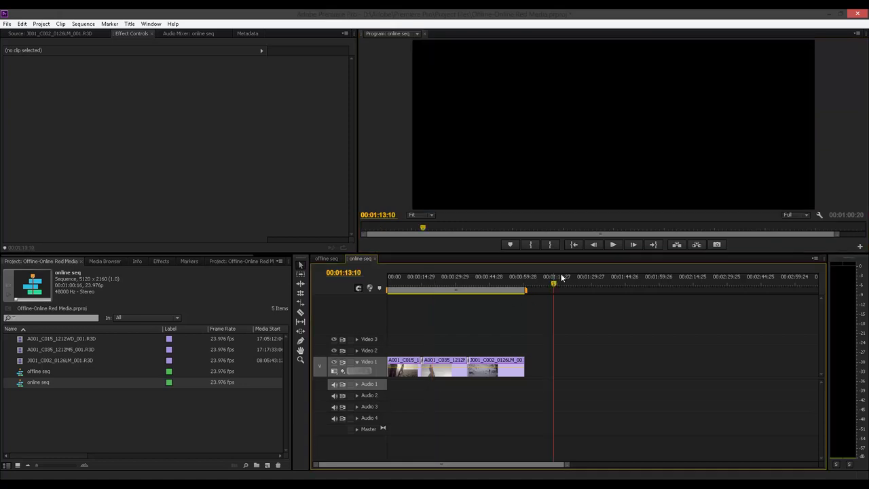
{"action": "left_click", "coordinate": [432, 277]}
{"action": "left_click", "coordinate": [613, 245]}
{"action": "left_click", "coordinate": [613, 245]}
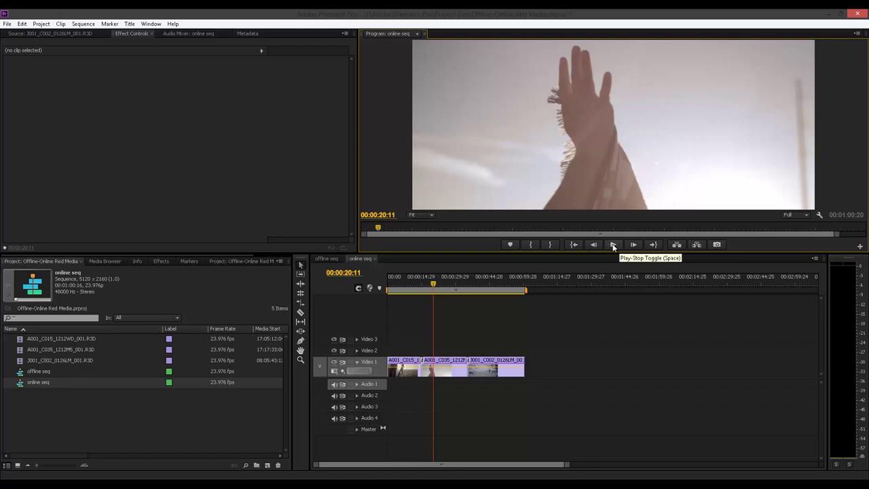
{"action": "left_click", "coordinate": [613, 245]}
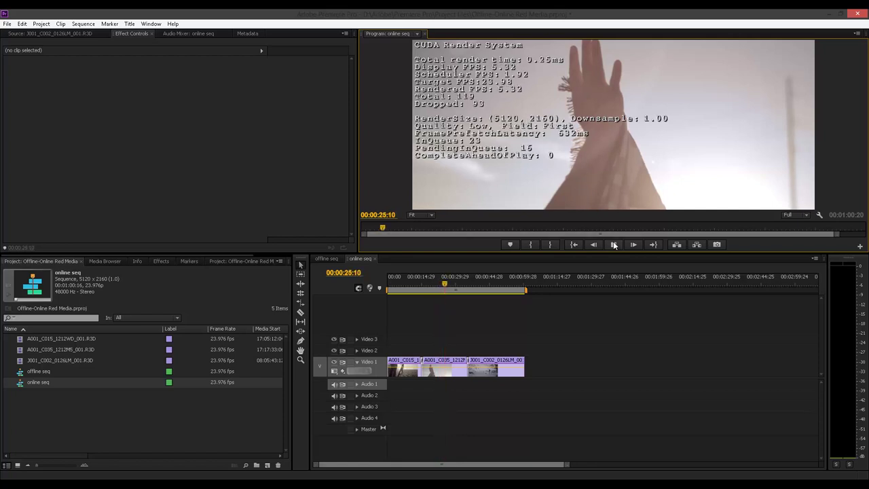
{"action": "key", "text": "space"}
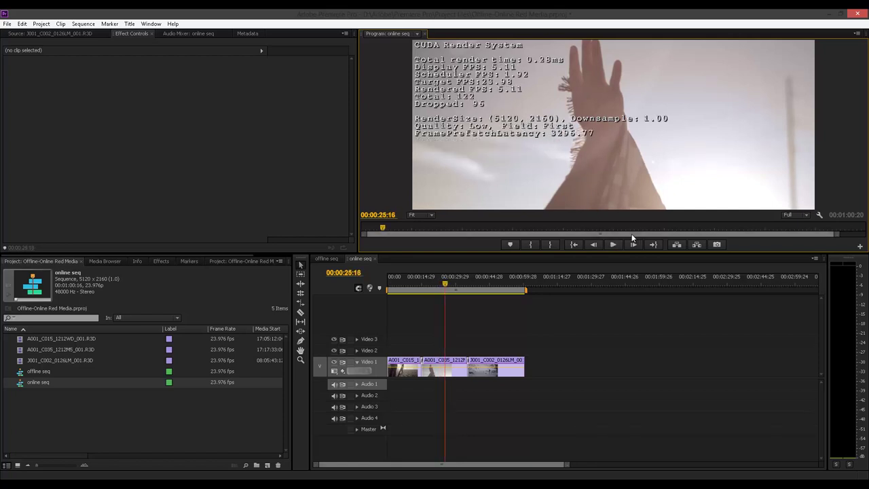
Set playback resolution to 1/2 and replay the sequence from about 20 seconds.
{"action": "left_click", "coordinate": [805, 214]}
{"action": "left_click", "coordinate": [793, 233]}
{"action": "left_click", "coordinate": [613, 245]}
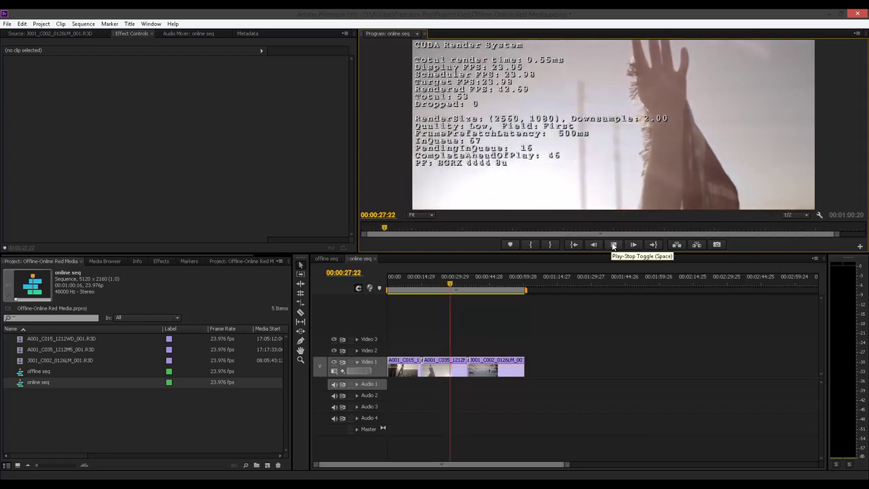
{"action": "left_click", "coordinate": [613, 245]}
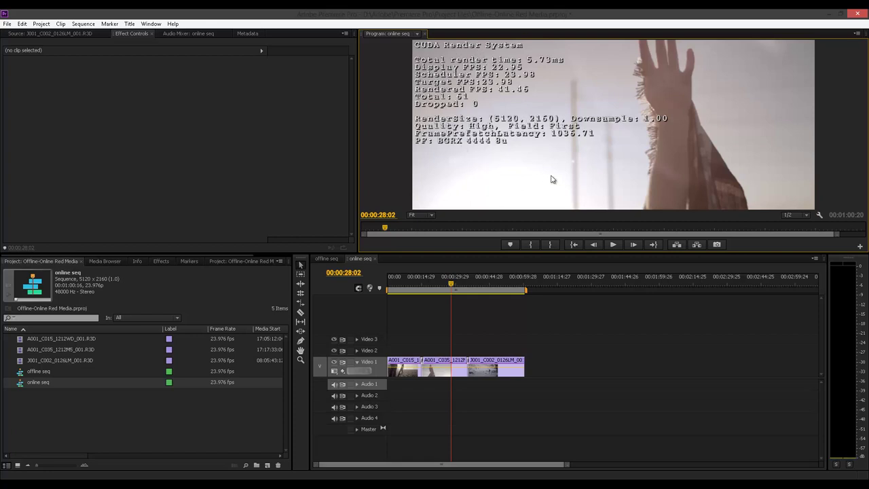
{"action": "left_click", "coordinate": [434, 285]}
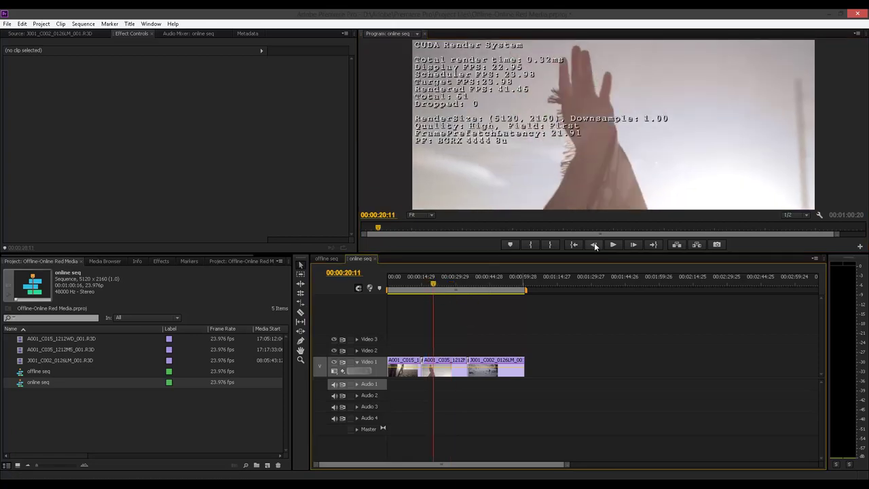
{"action": "left_click", "coordinate": [612, 245]}
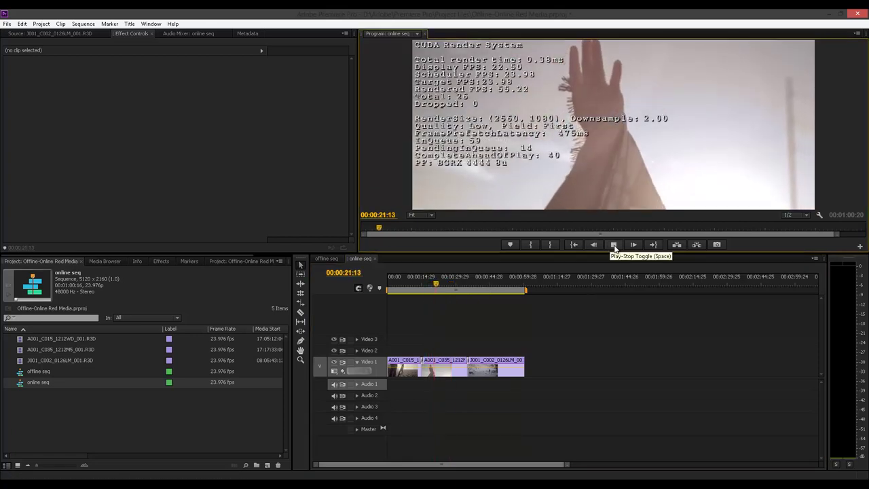
{"action": "left_click", "coordinate": [613, 245]}
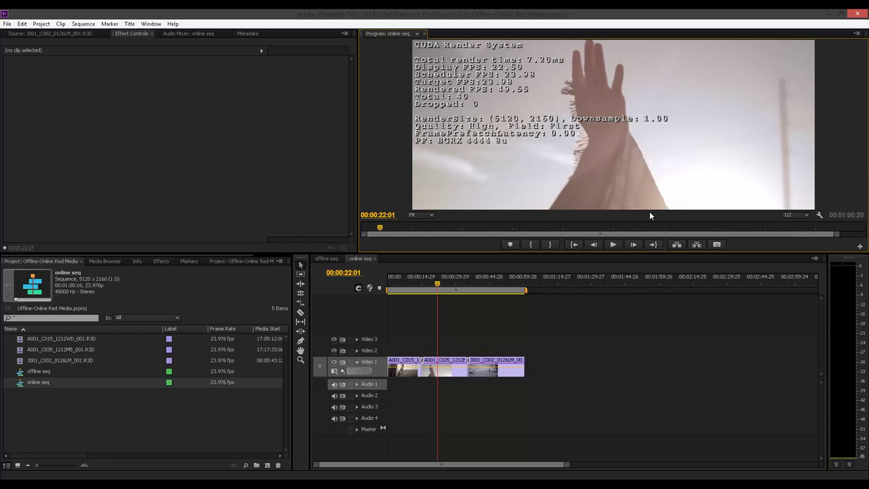
{"action": "left_click", "coordinate": [613, 245]}
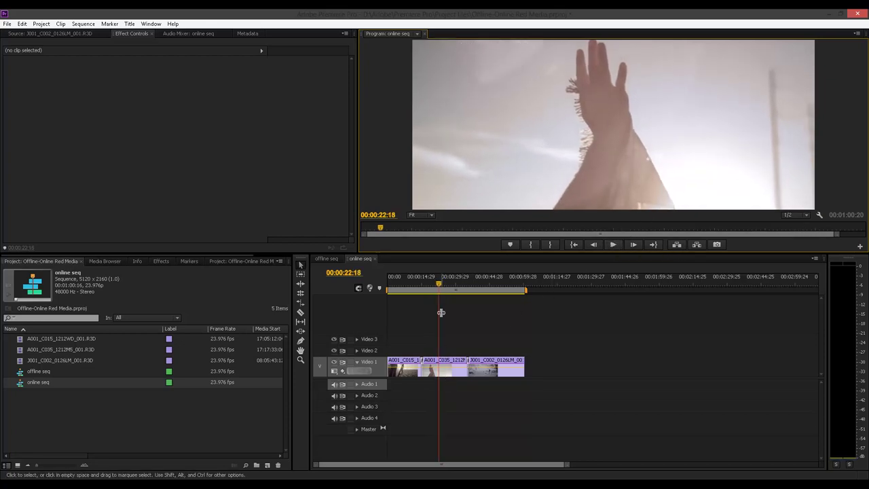
{"action": "left_click", "coordinate": [443, 285]}
{"action": "left_click_drag", "start_coordinate": [443, 285], "coordinate": [419, 290]}
{"action": "left_click", "coordinate": [614, 246]}
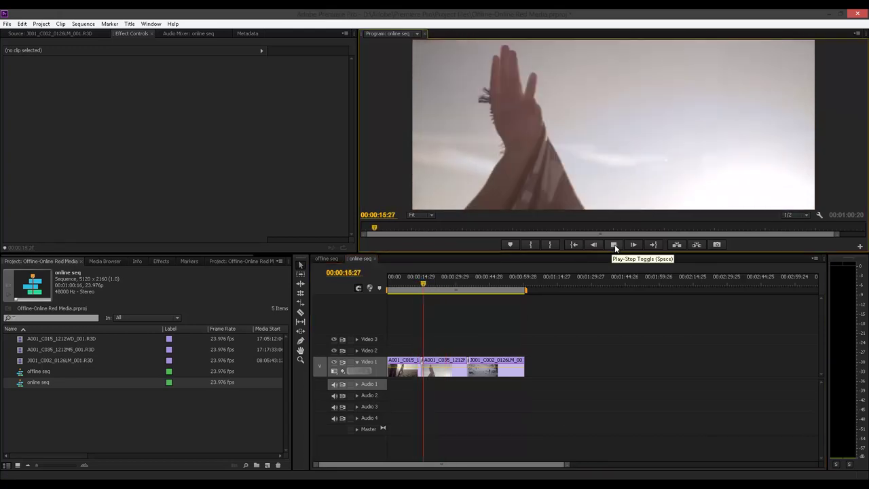
{"action": "left_click", "coordinate": [614, 246]}
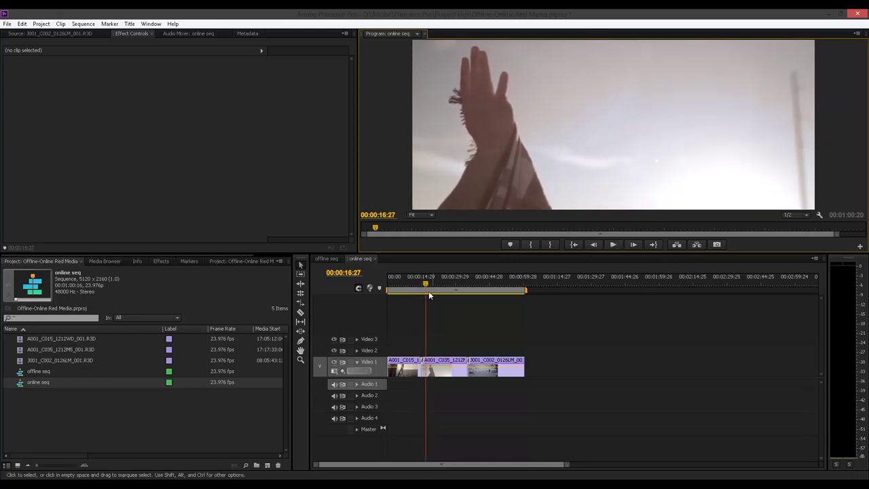